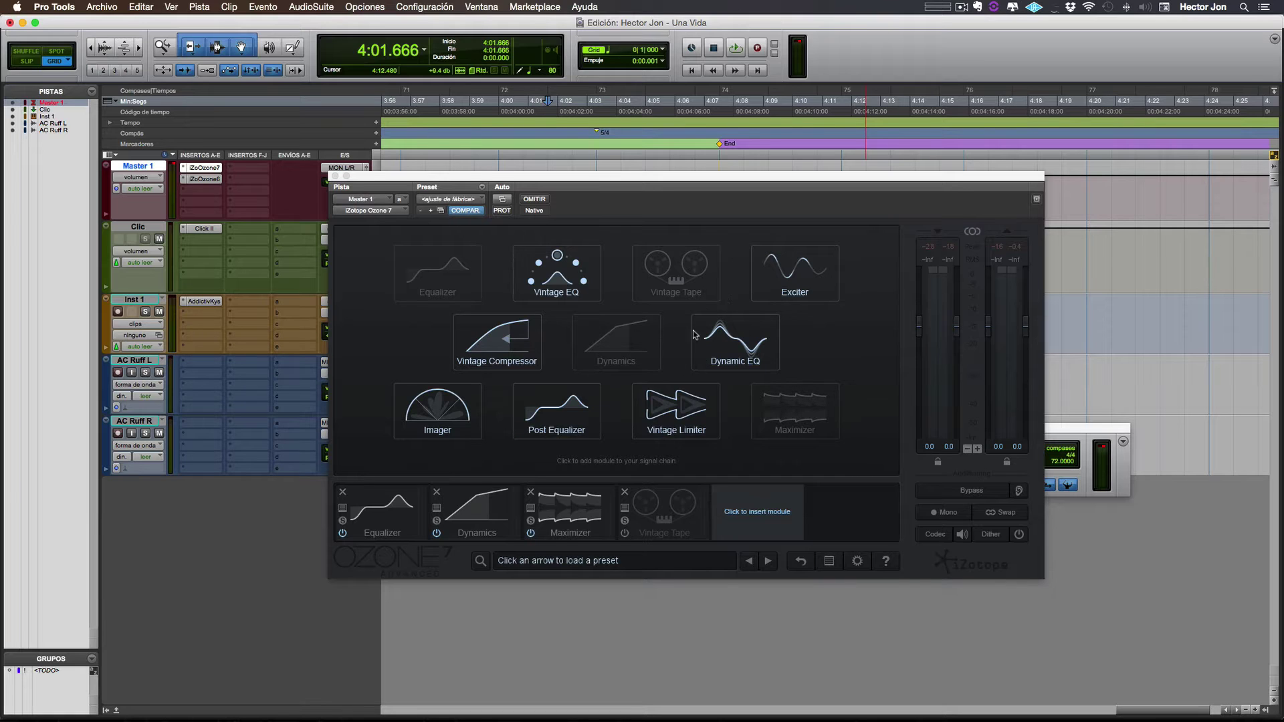
# - Insert a Vintage Limiter module into the signal chain, placing it right after Dynamics, and move the Maximizer to the end of the chain
pyautogui.click(679, 418)
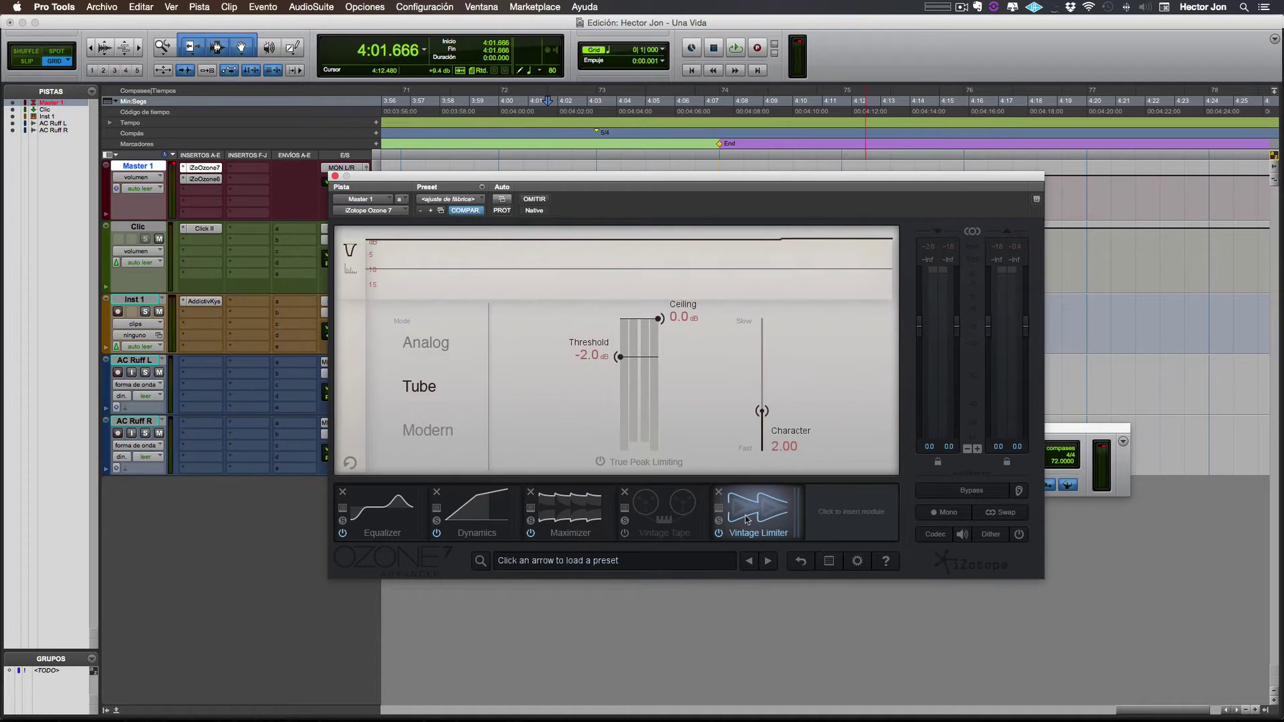
pyautogui.moveTo(752, 515); pyautogui.dragTo(654, 512)
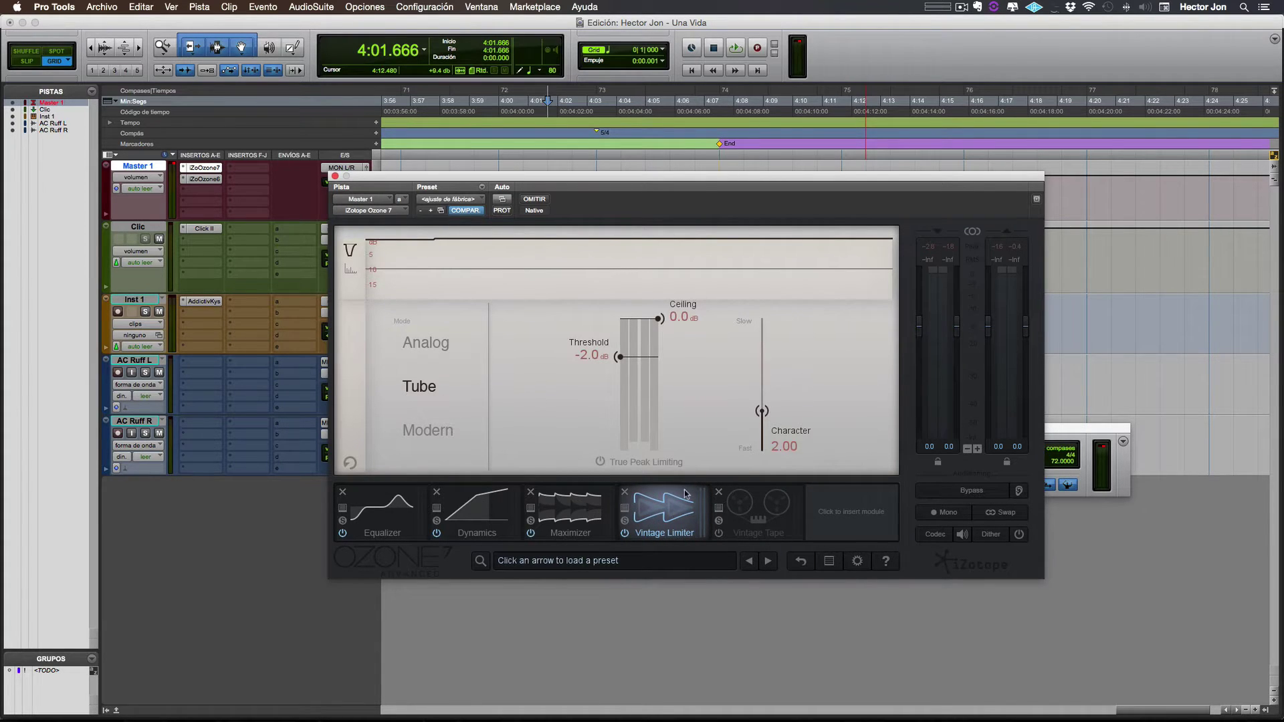
pyautogui.moveTo(654, 517); pyautogui.dragTo(711, 507)
pyautogui.click(559, 532)
pyautogui.moveTo(570, 530); pyautogui.dragTo(756, 525)
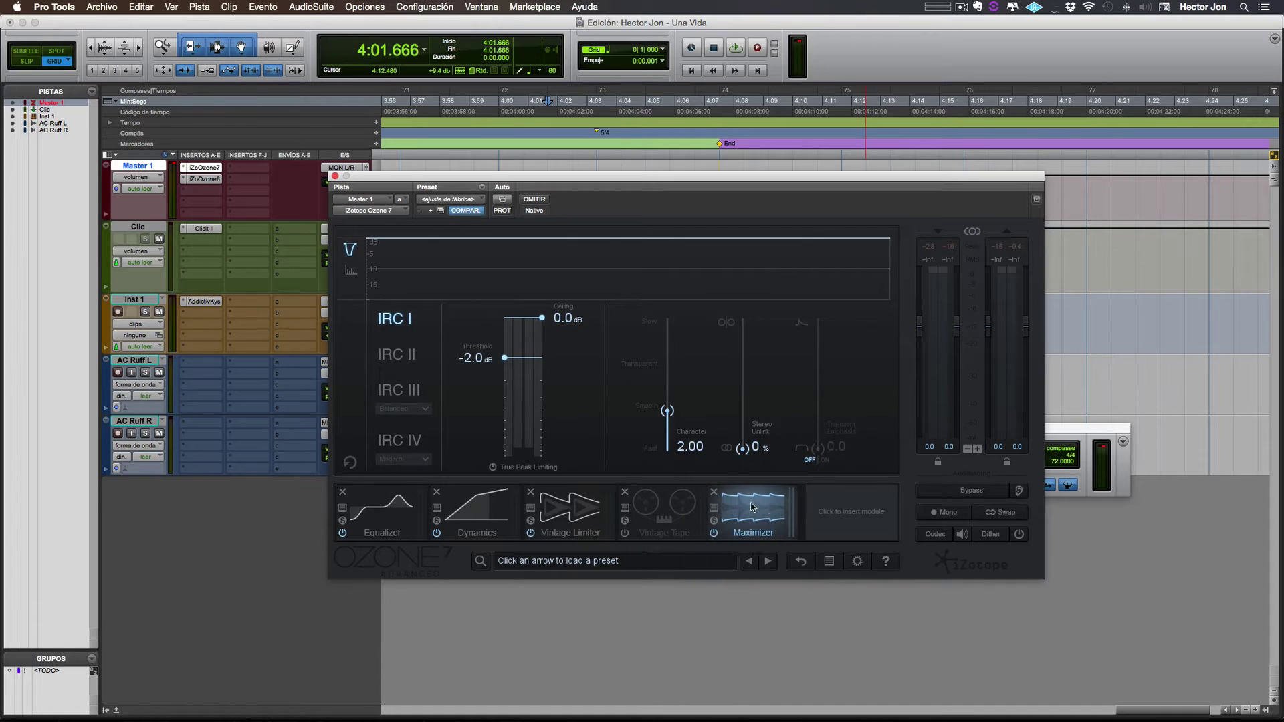
# - Compare the Vintage Limiter controls with the Maximizer controls
pyautogui.click(565, 530)
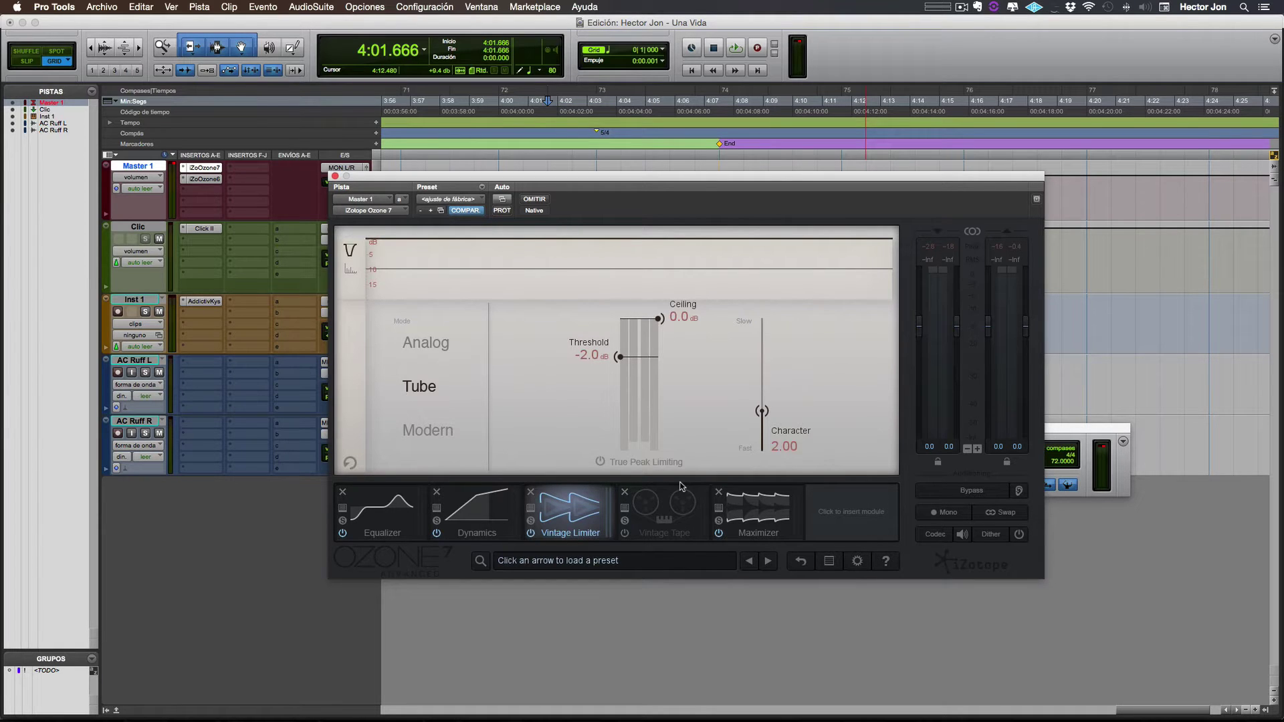
pyautogui.click(727, 514)
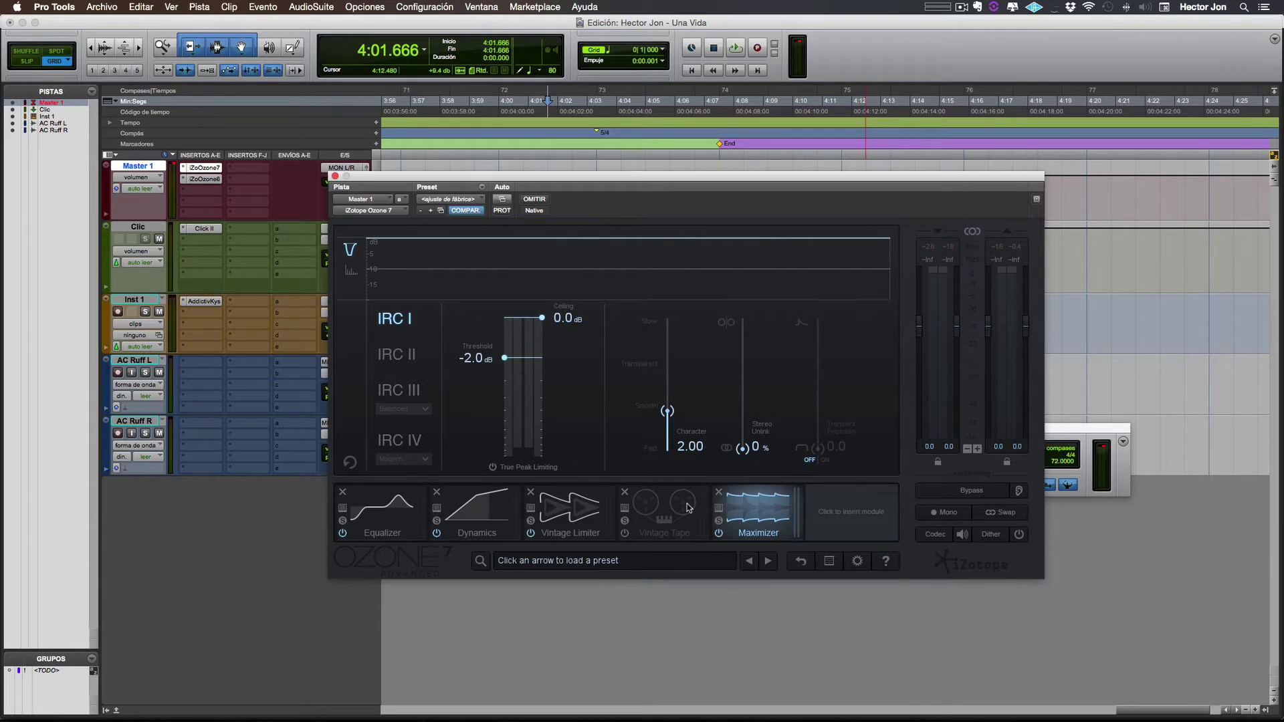
pyautogui.click(566, 538)
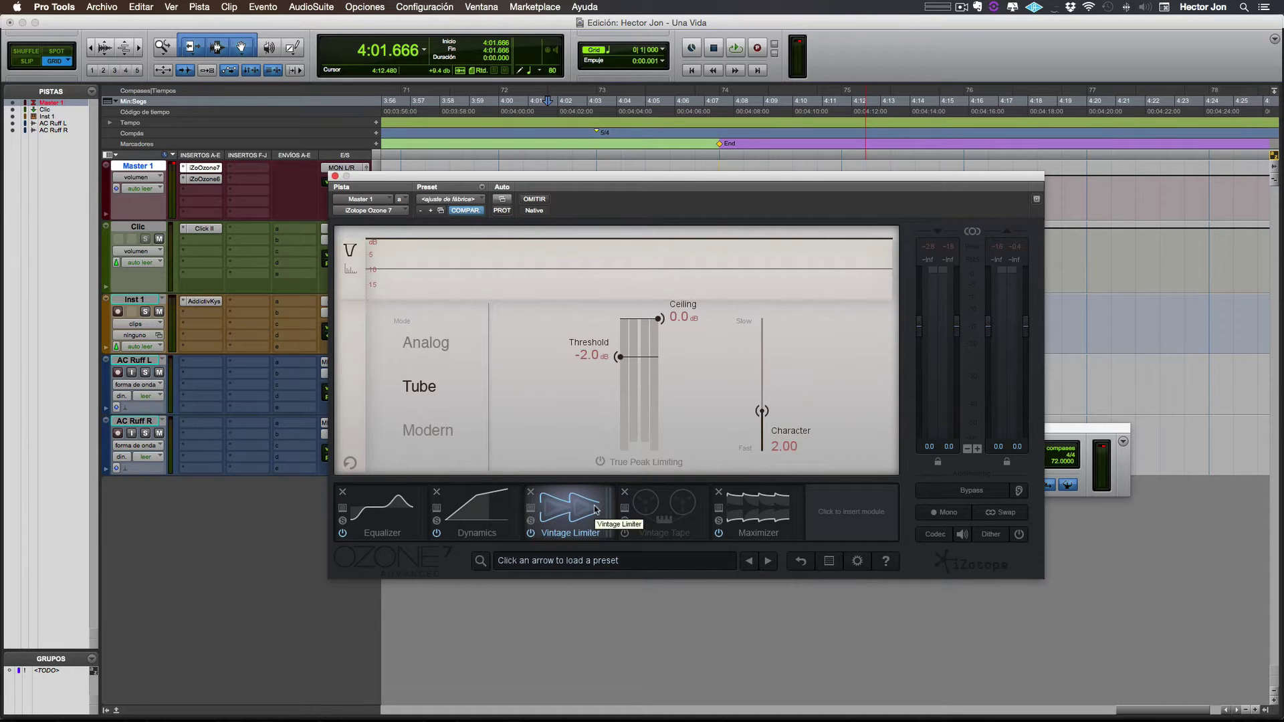
# - Add a Vintage EQ module to the signal chain and place it between Vintage Limiter and Vintage Tape
pyautogui.click(844, 511)
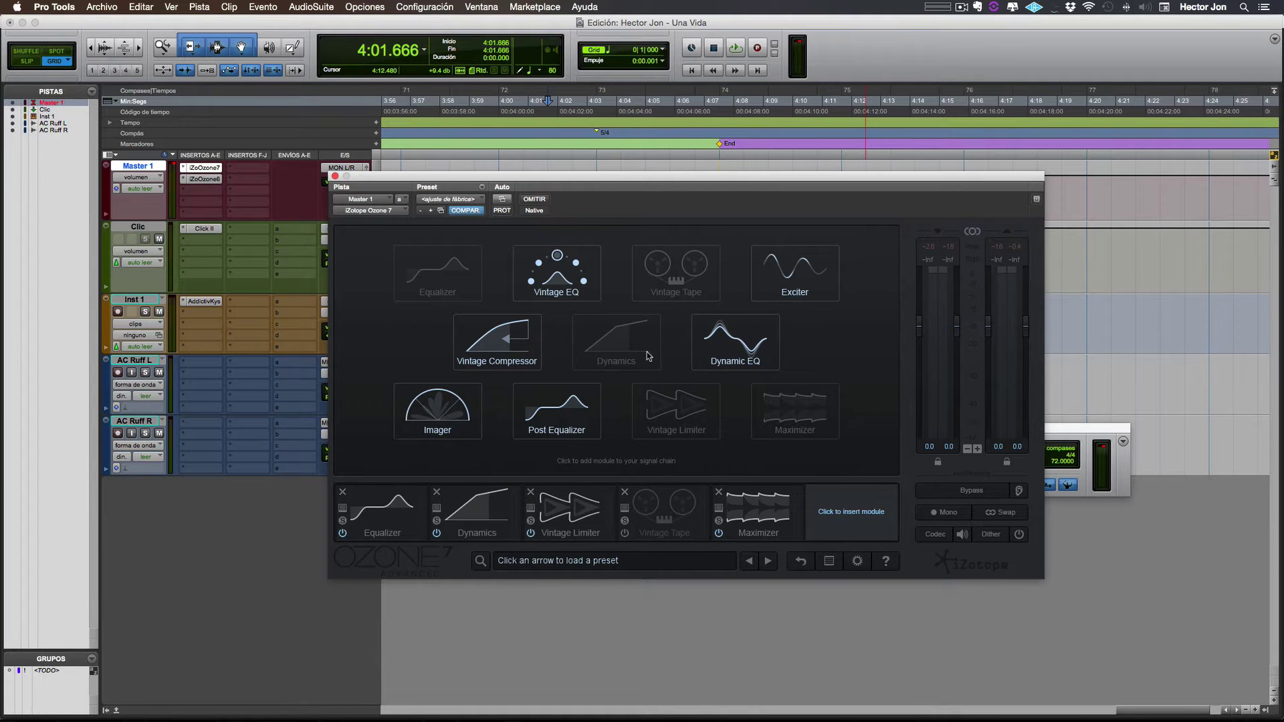
pyautogui.click(568, 277)
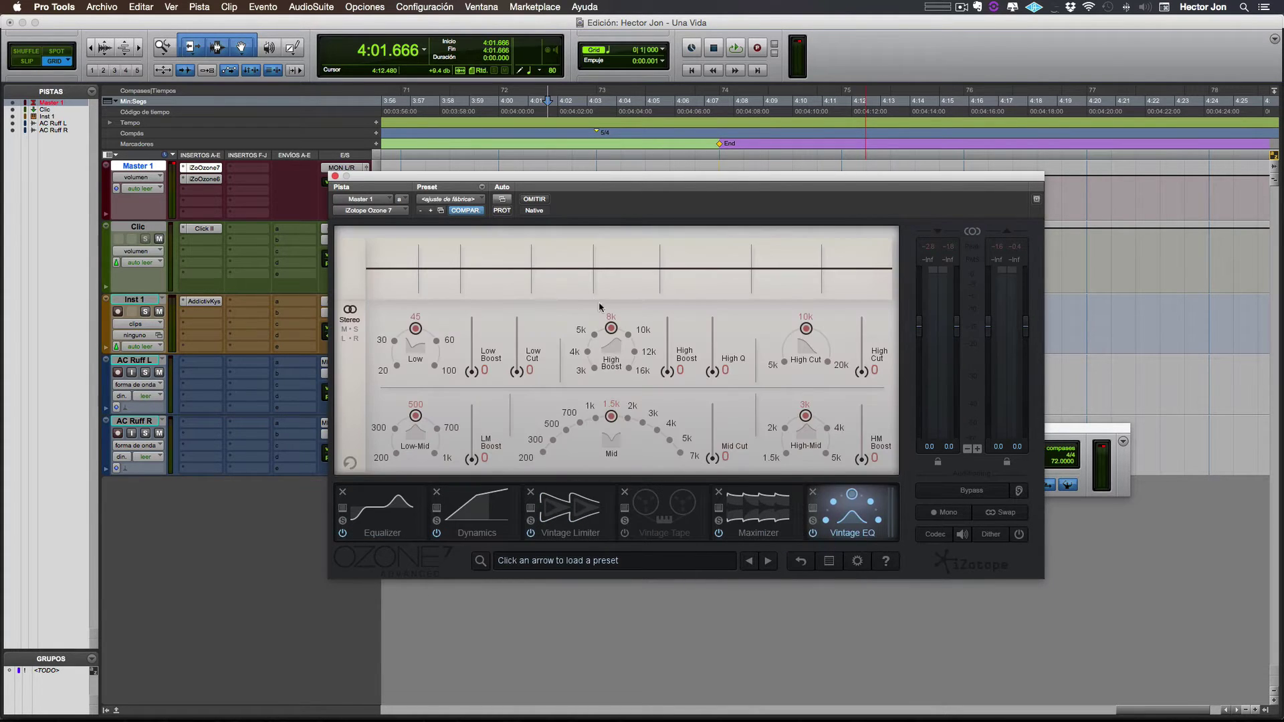
pyautogui.moveTo(834, 518); pyautogui.dragTo(671, 485)
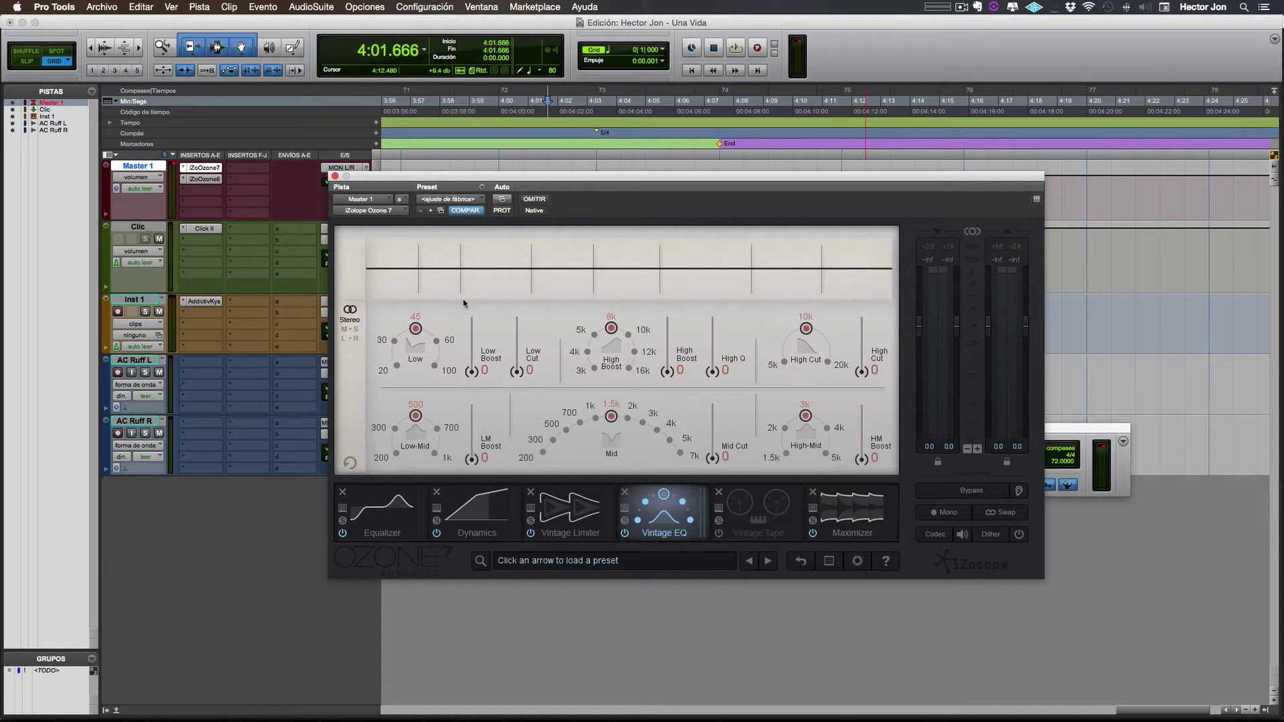
# - In Vintage EQ, set the low band to 60 with a 4.5 boost and the high boost band to 10k with a 7.6 boost
pyautogui.click(437, 341)
pyautogui.moveTo(514, 376); pyautogui.dragTo(472, 350)
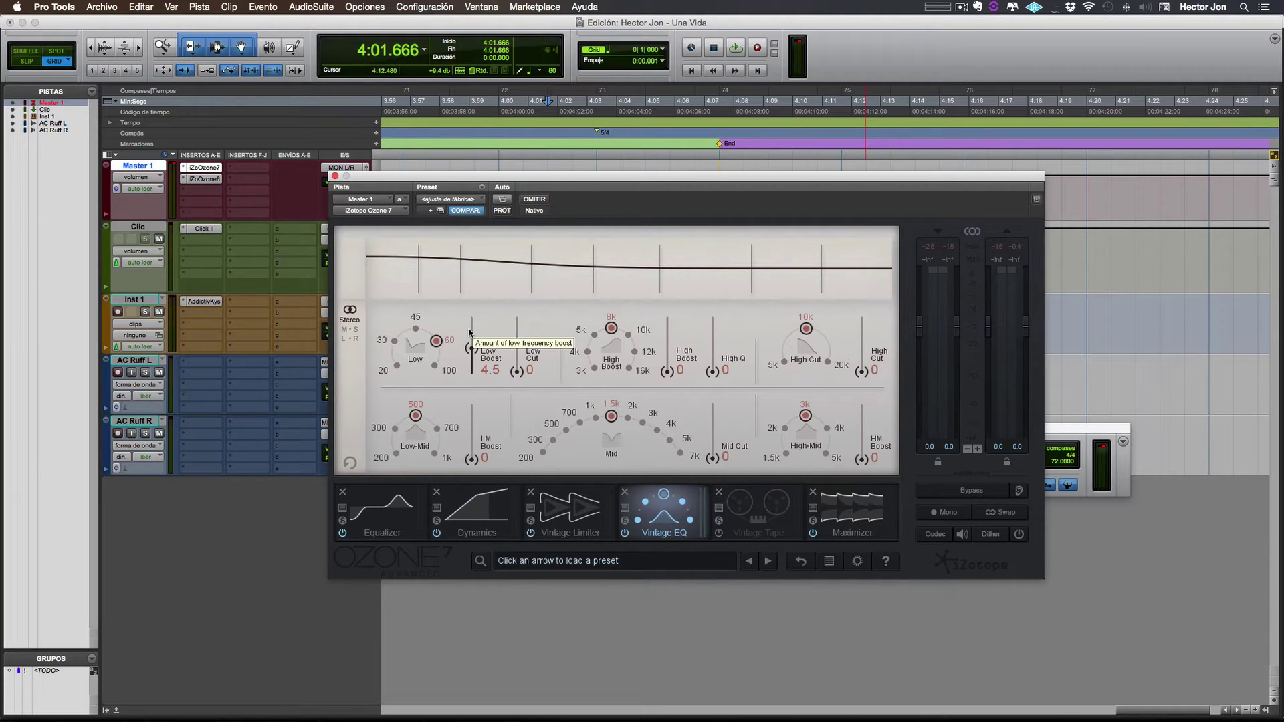
pyautogui.moveTo(611, 330); pyautogui.dragTo(612, 319)
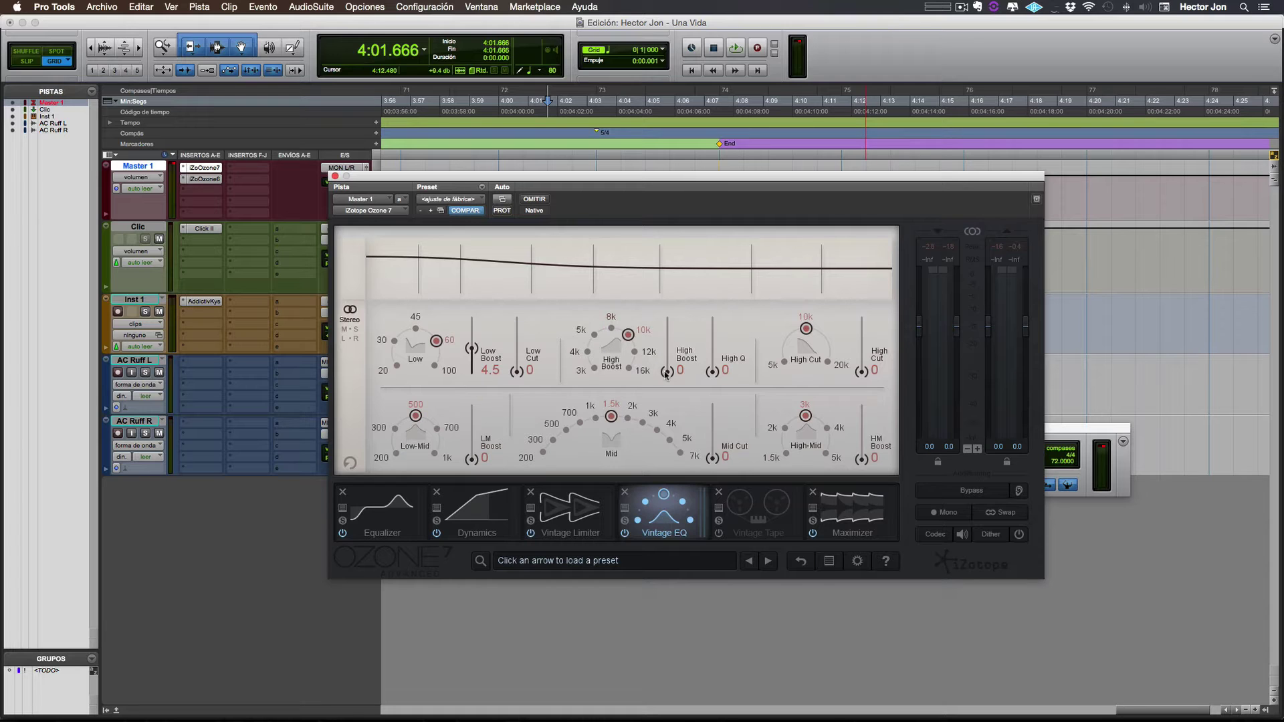
pyautogui.moveTo(666, 373); pyautogui.dragTo(668, 333)
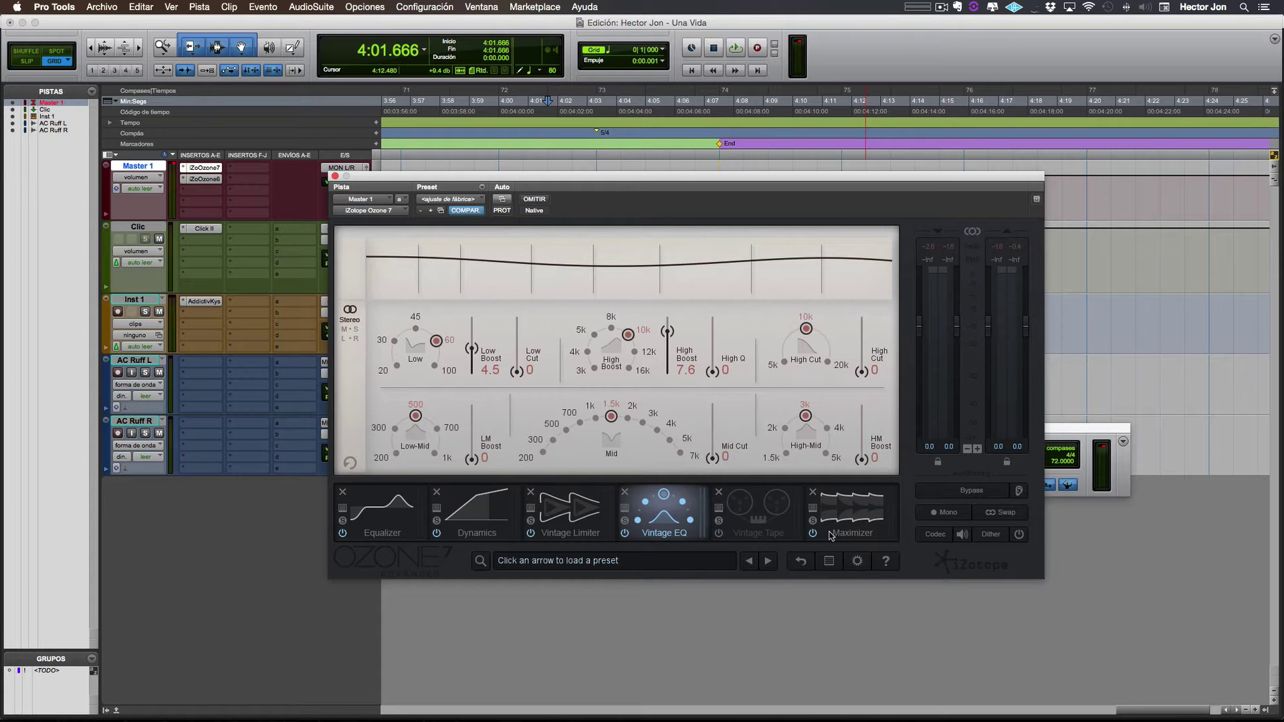
# - Remove the Maximizer from the signal chain and insert a Vintage Compressor module at the end
pyautogui.moveTo(867, 522); pyautogui.dragTo(721, 528)
pyautogui.click(719, 492)
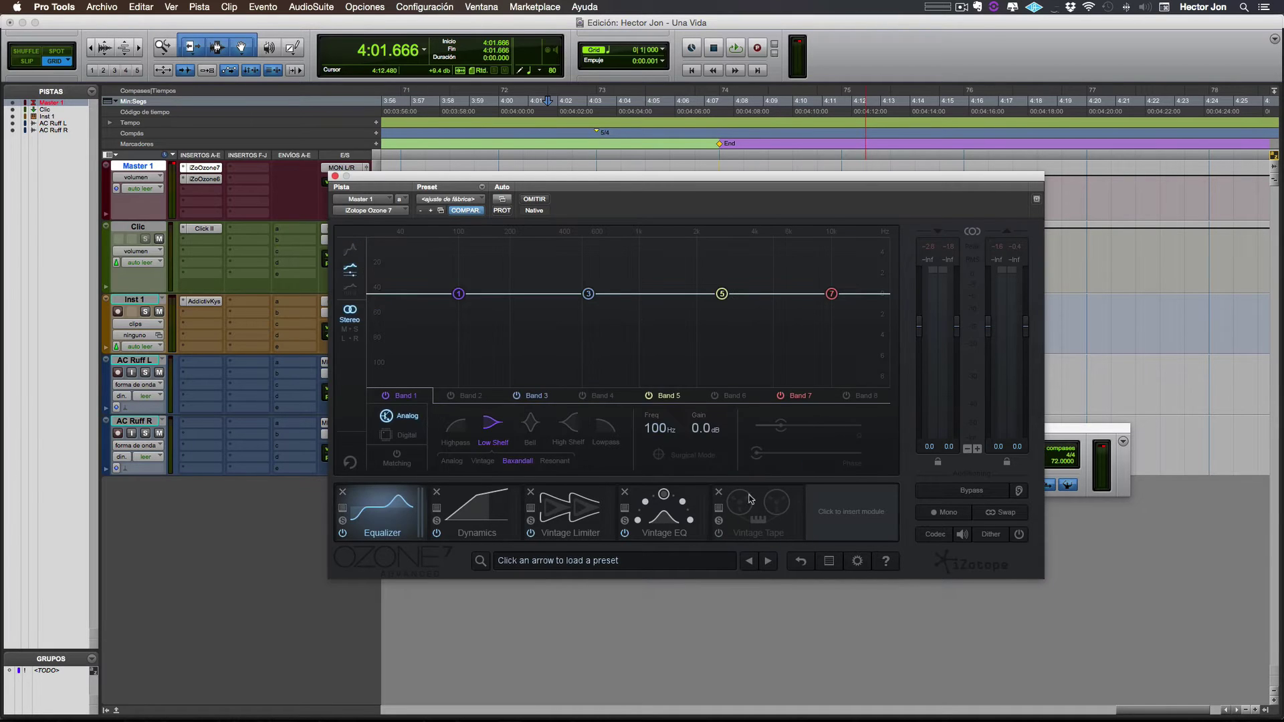
pyautogui.click(864, 516)
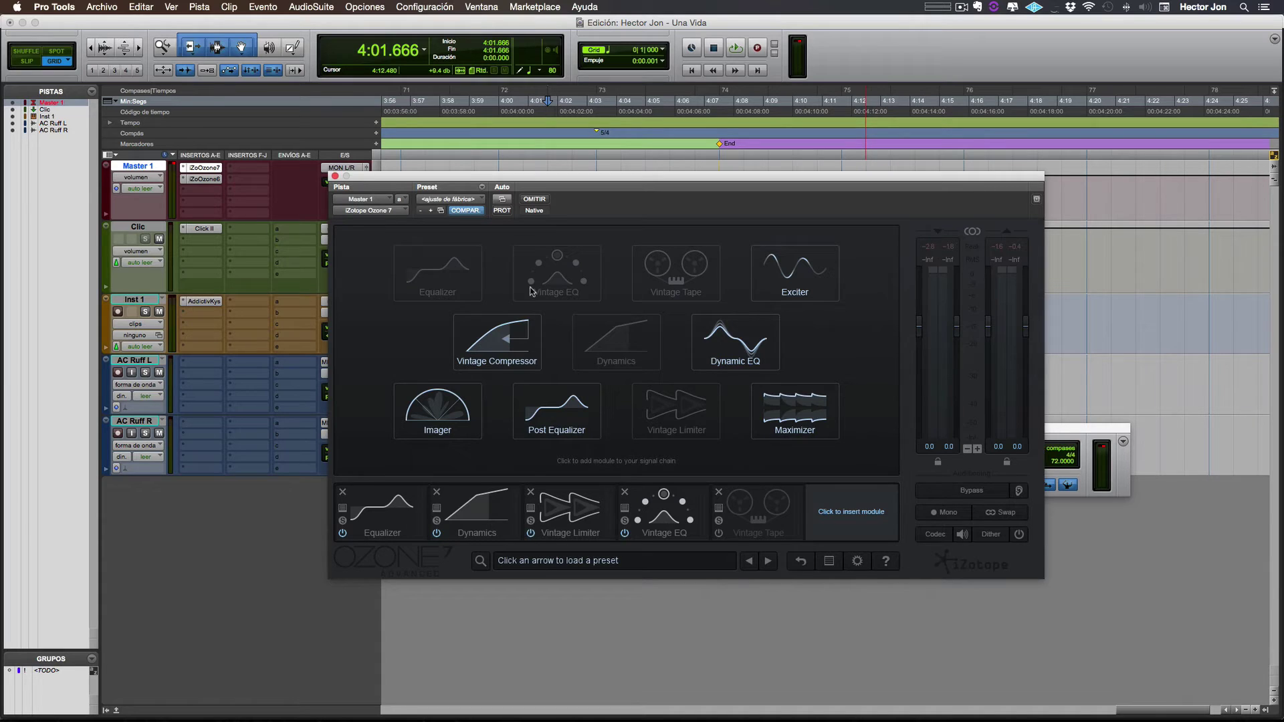
pyautogui.click(500, 347)
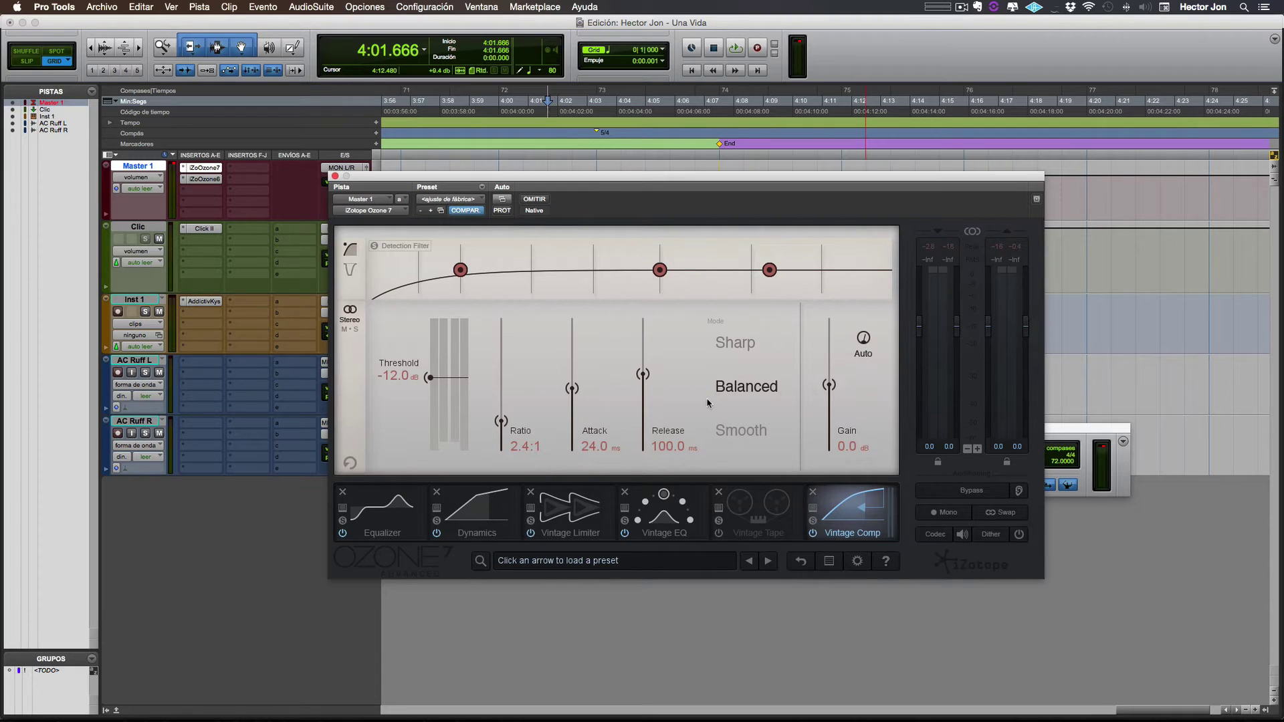
# - Try the Sharp, Balanced and Smooth compressor modes, ending on Smooth, and move the lowest detection filter node to about 231.5 Hz
pyautogui.click(726, 345)
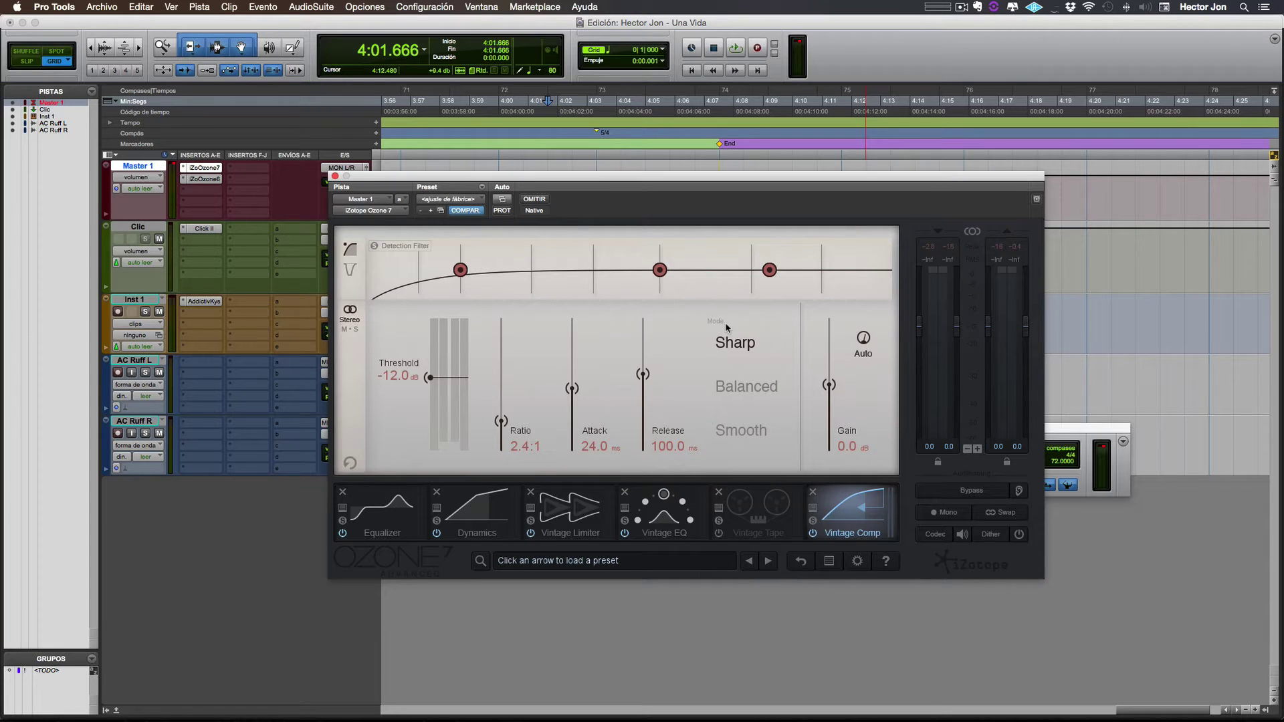
pyautogui.click(740, 389)
pyautogui.click(732, 431)
pyautogui.moveTo(459, 273); pyautogui.dragTo(470, 274)
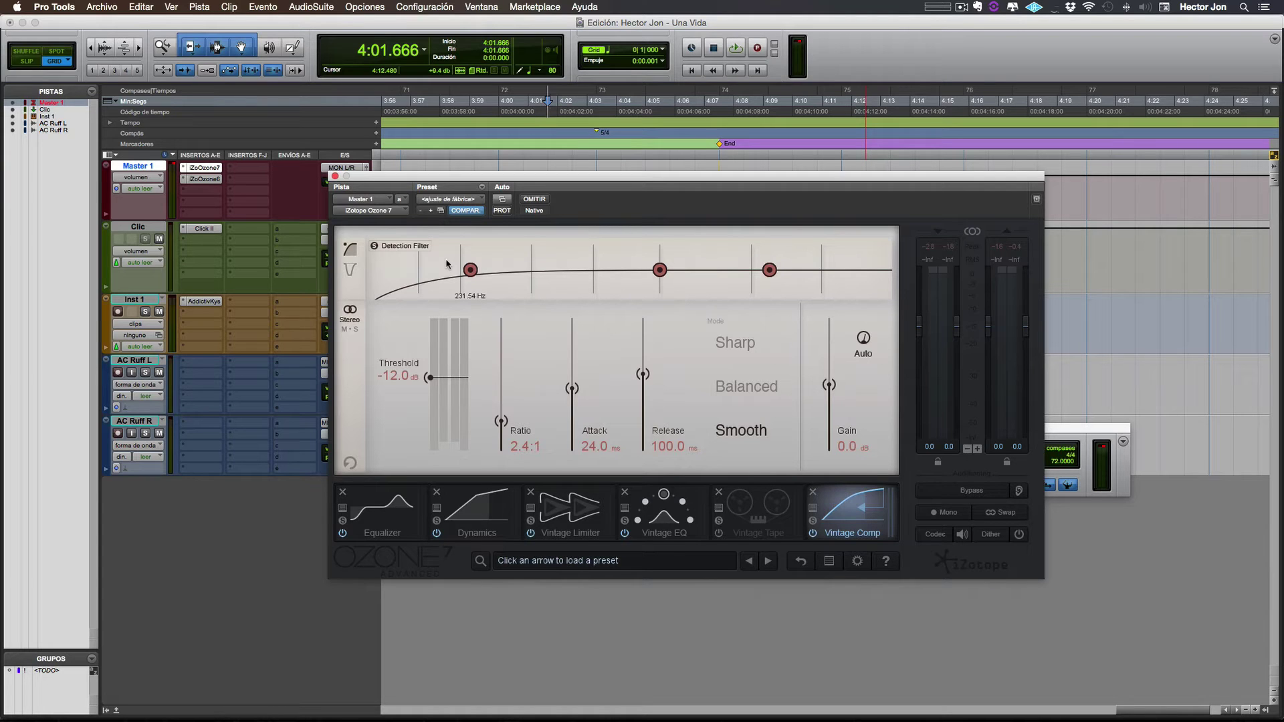
# - Remove the Vintage Compressor and the disabled Vintage Tape, and insert a fresh Vintage Tape module after Vintage EQ
pyautogui.click(813, 495)
pyautogui.click(870, 528)
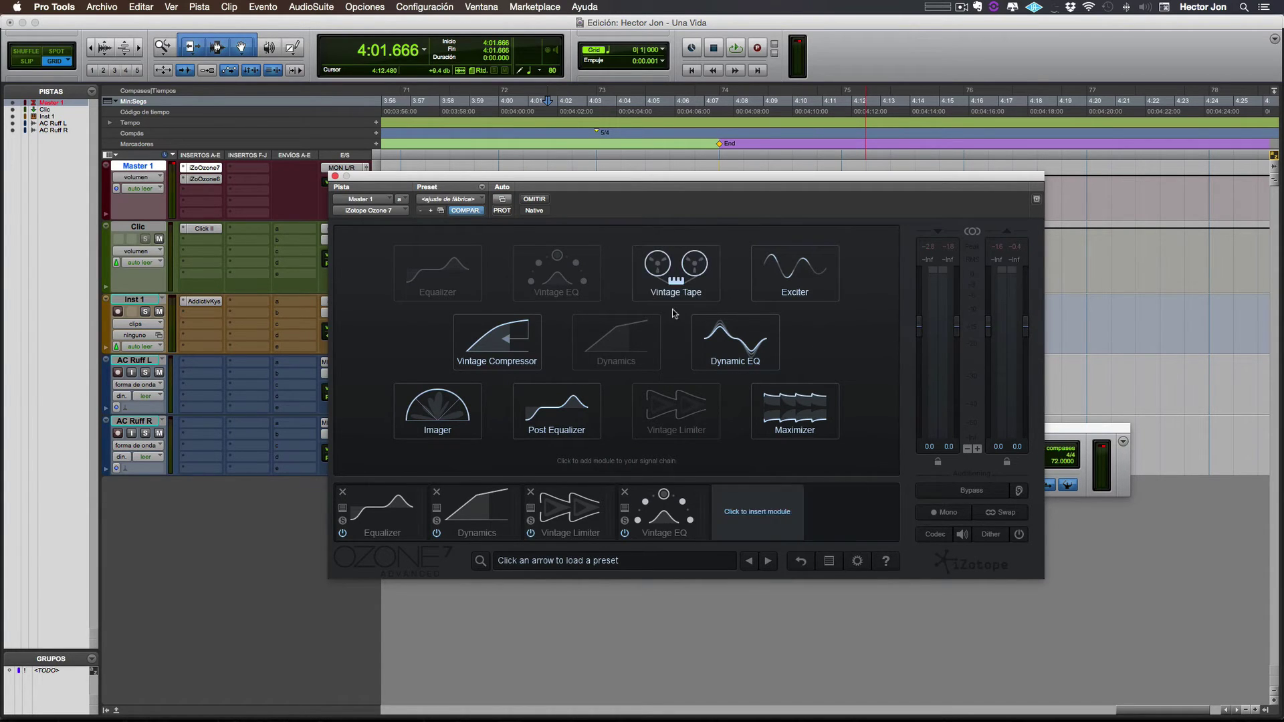
pyautogui.click(674, 279)
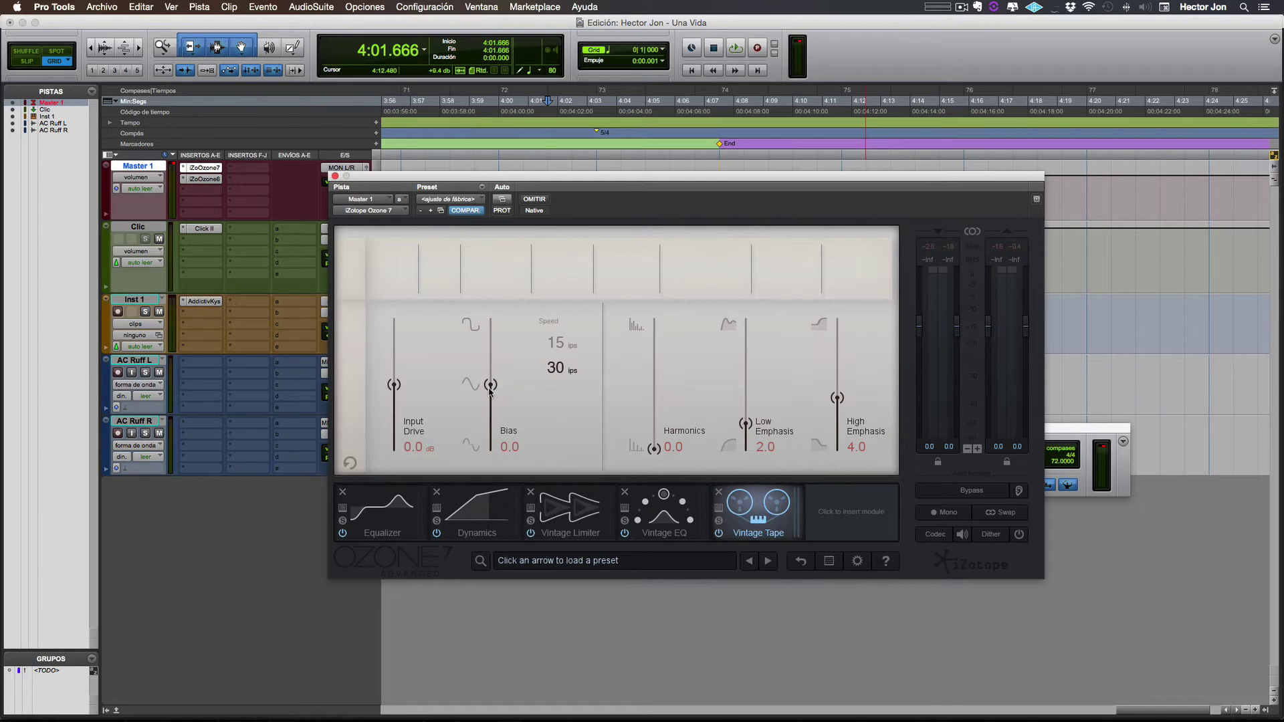
# - Try a higher tape bias and the 15 ips speed, returning to a bias of 0.0 and 30 ips
pyautogui.moveTo(492, 392); pyautogui.dragTo(488, 326)
pyautogui.moveTo(490, 323); pyautogui.dragTo(490, 385)
pyautogui.click(561, 344)
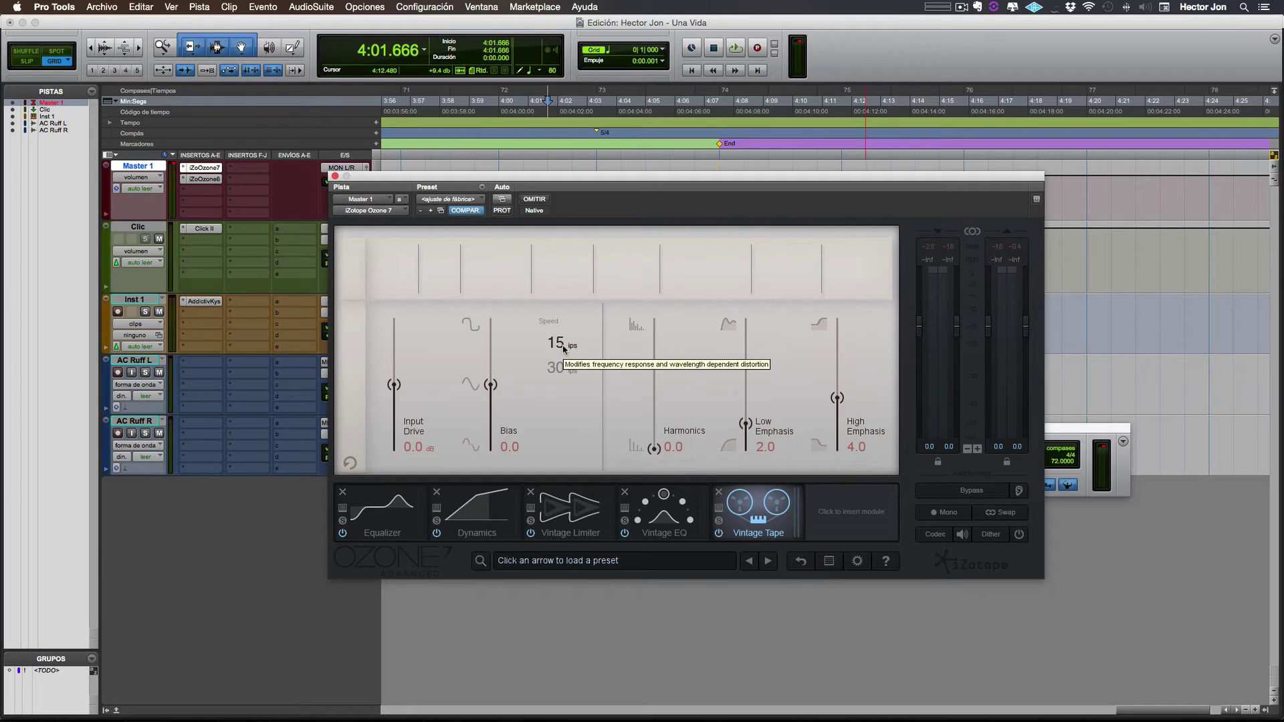
pyautogui.click(566, 369)
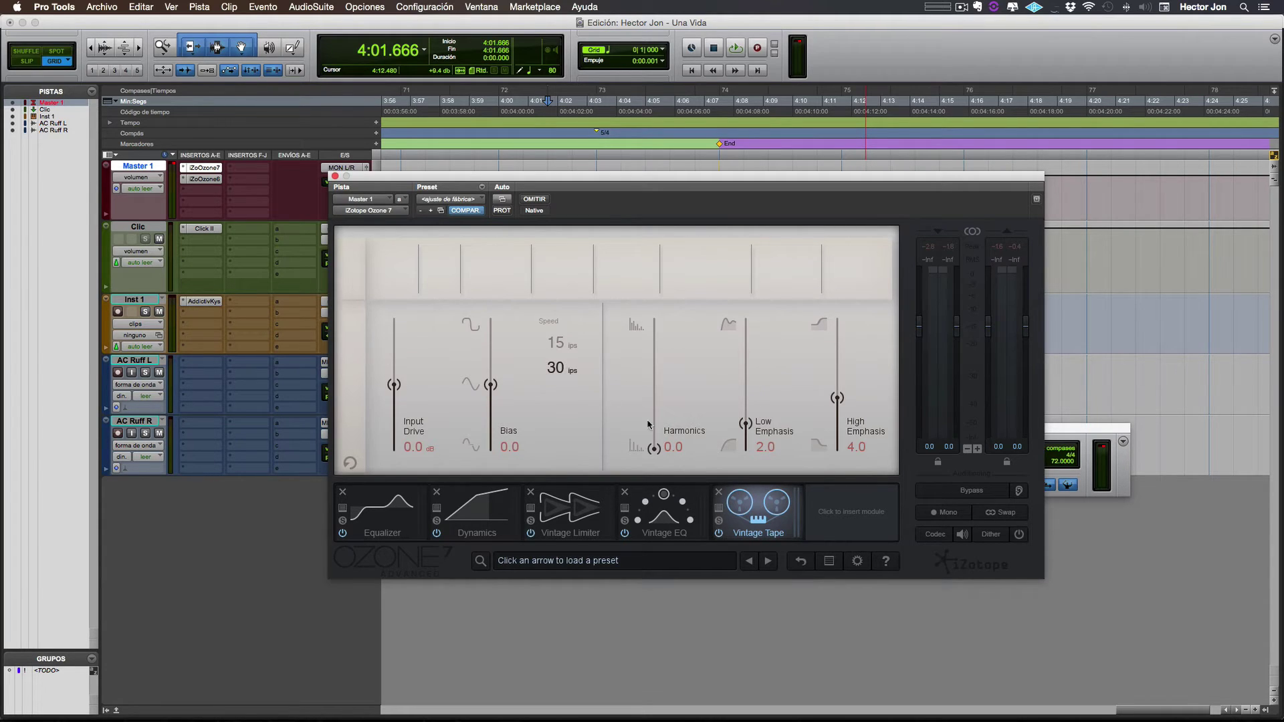
# - Raise the tape's Low Emphasis to 6.8 and High Emphasis to 7.9, and pull Low Emphasis down to its minimum
pyautogui.moveTo(652, 451)
pyautogui.mouseDown()
pyautogui.moveTo(657, 344)
pyautogui.moveTo(653, 470)
pyautogui.mouseUp()
pyautogui.moveTo(747, 424)
pyautogui.mouseDown()
pyautogui.moveTo(747, 324)
pyautogui.moveTo(747, 408)
pyautogui.mouseUp()
pyautogui.moveTo(746, 408); pyautogui.dragTo(746, 362)
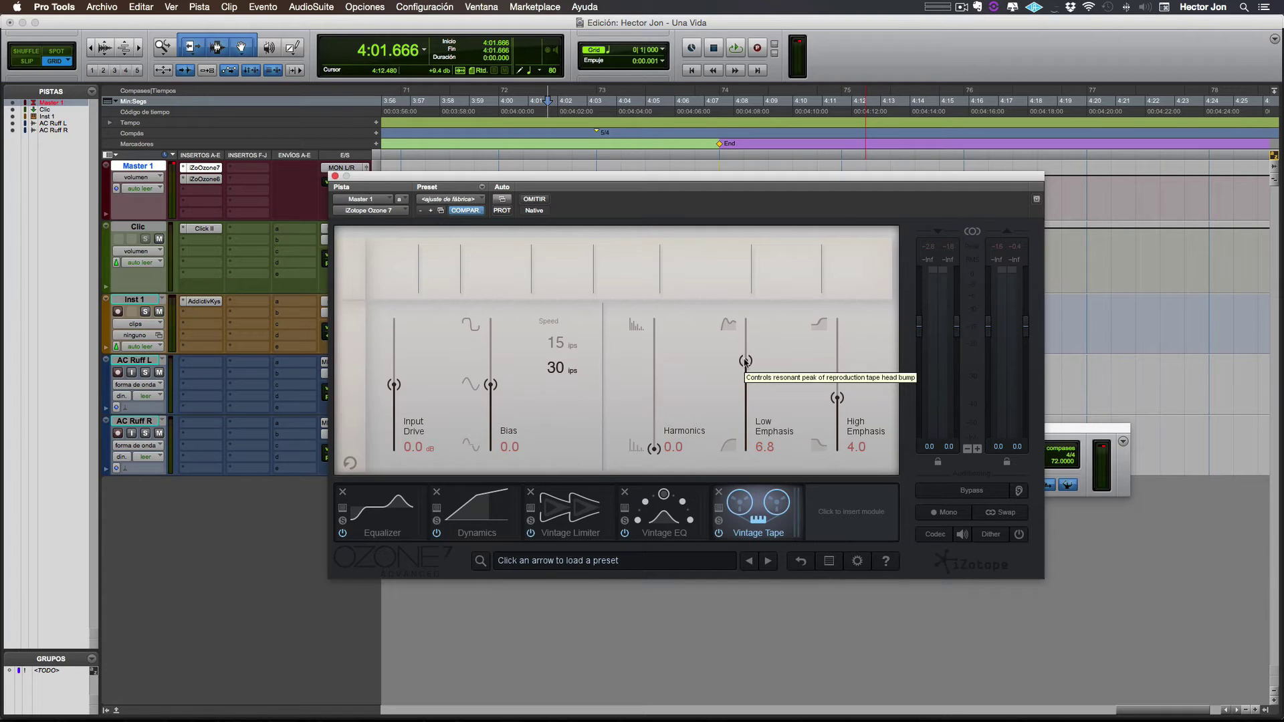
pyautogui.moveTo(837, 398); pyautogui.dragTo(837, 347)
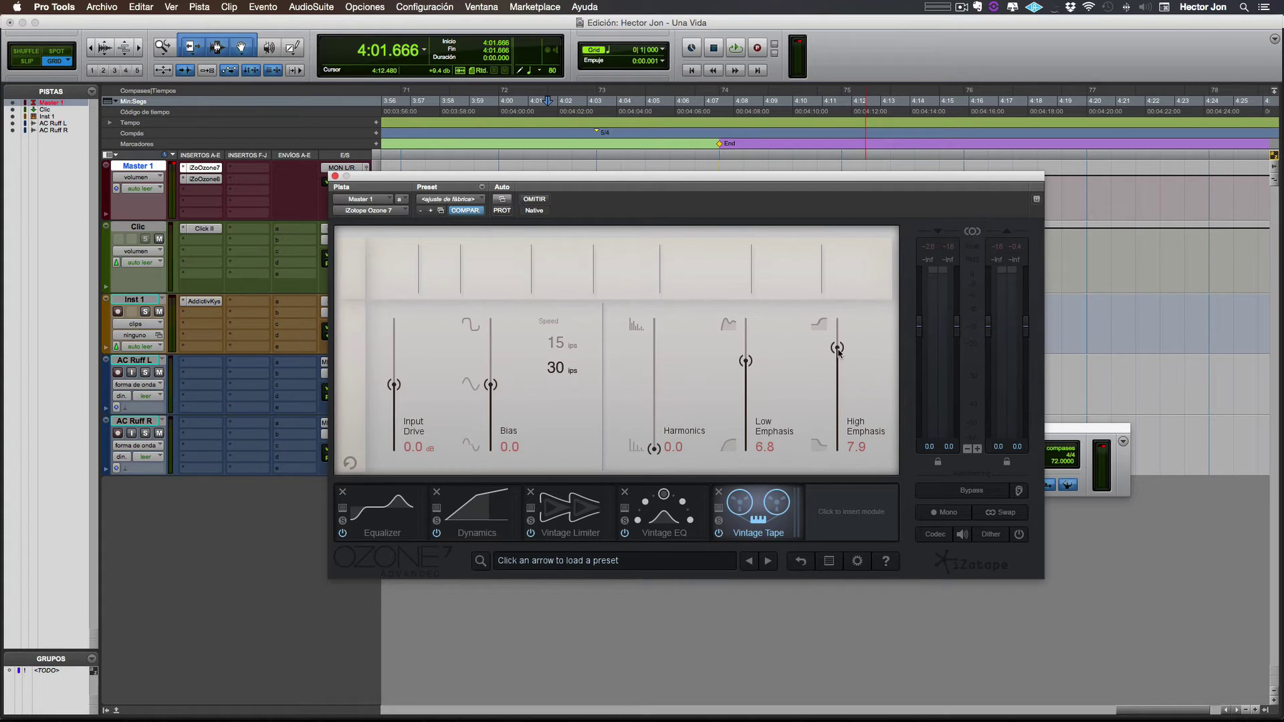
pyautogui.moveTo(745, 361); pyautogui.dragTo(745, 448)
# - Insert a Maximizer at the end of the signal chain, using IRC IV mode with Character at 2.32
pyautogui.click(845, 508)
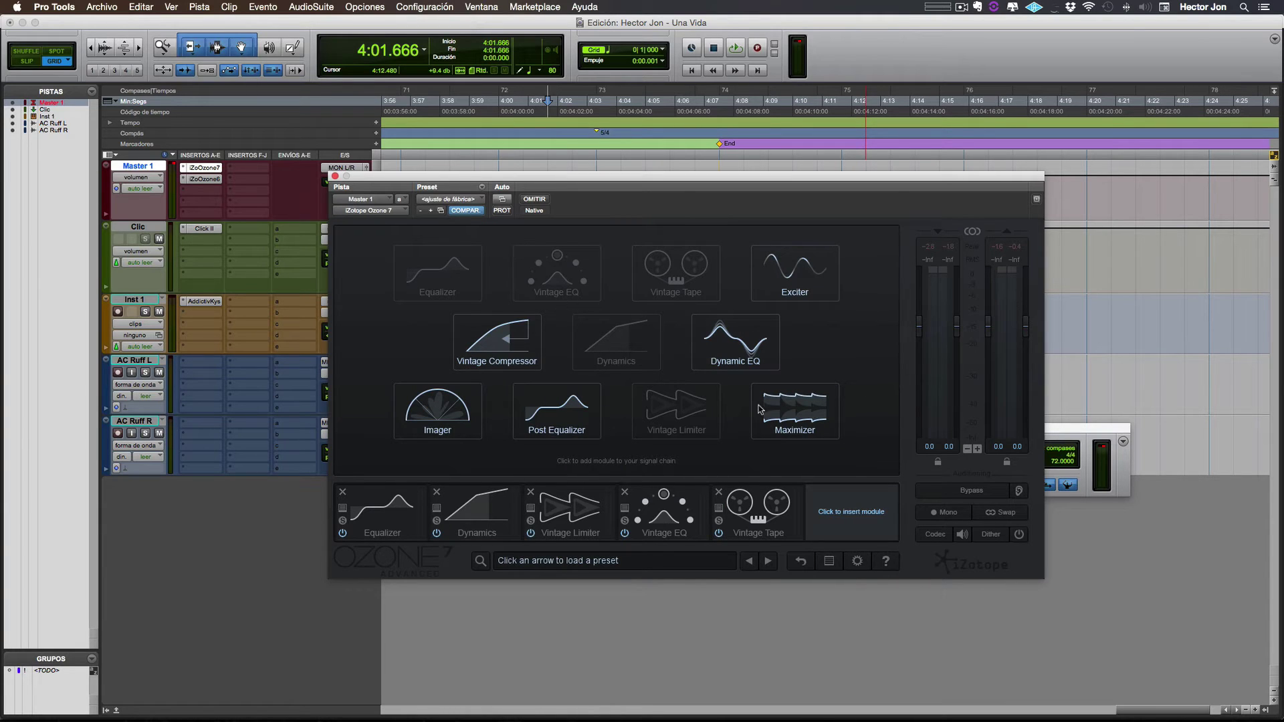
pyautogui.click(810, 431)
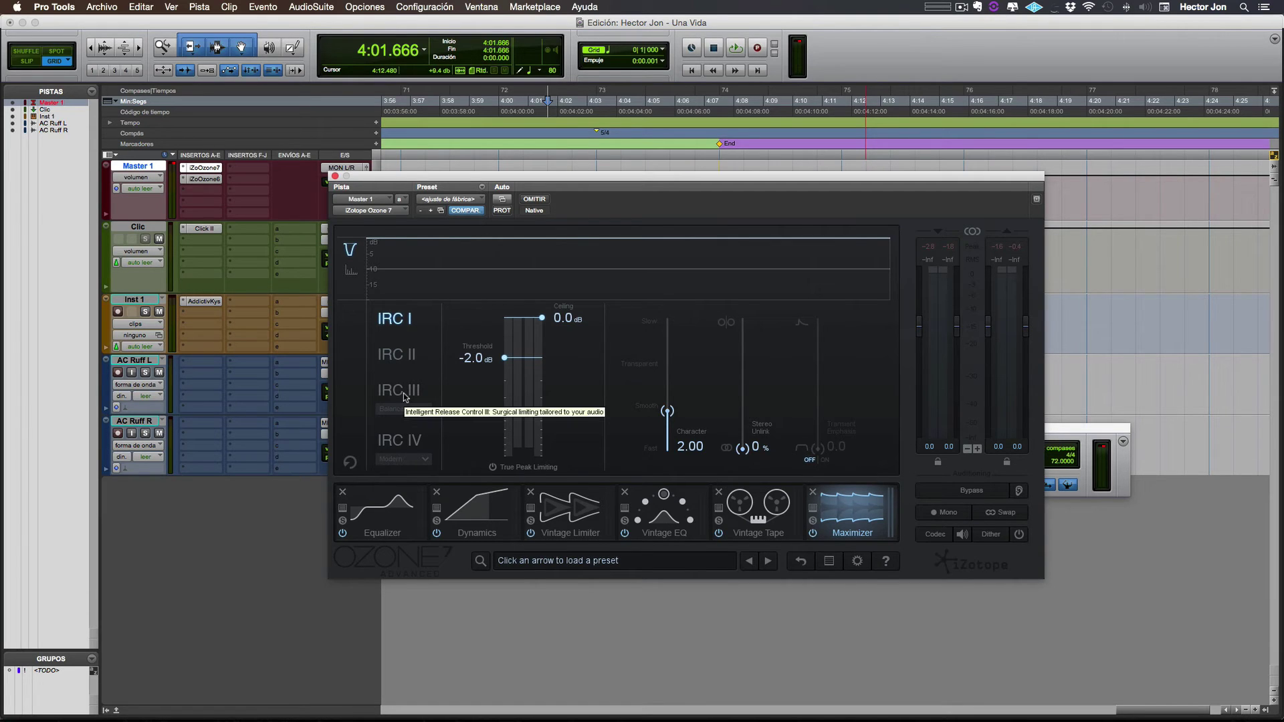
pyautogui.click(410, 442)
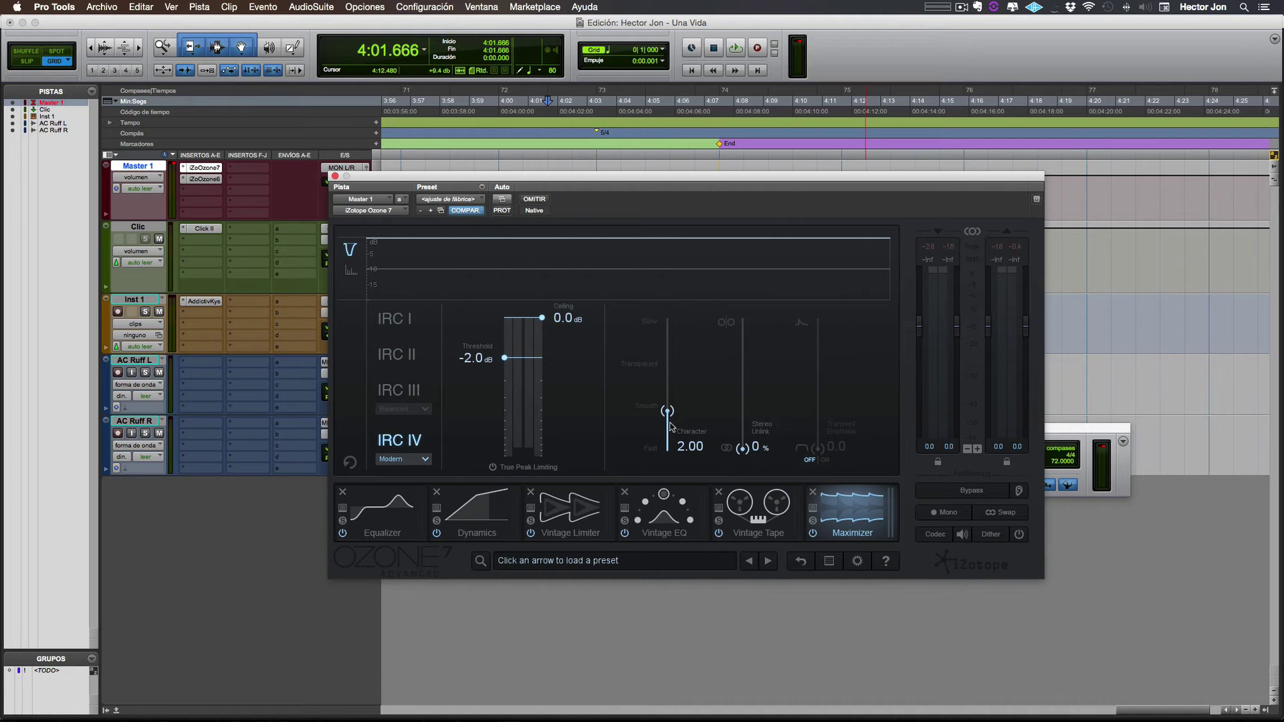
pyautogui.moveTo(667, 411); pyautogui.dragTo(667, 385)
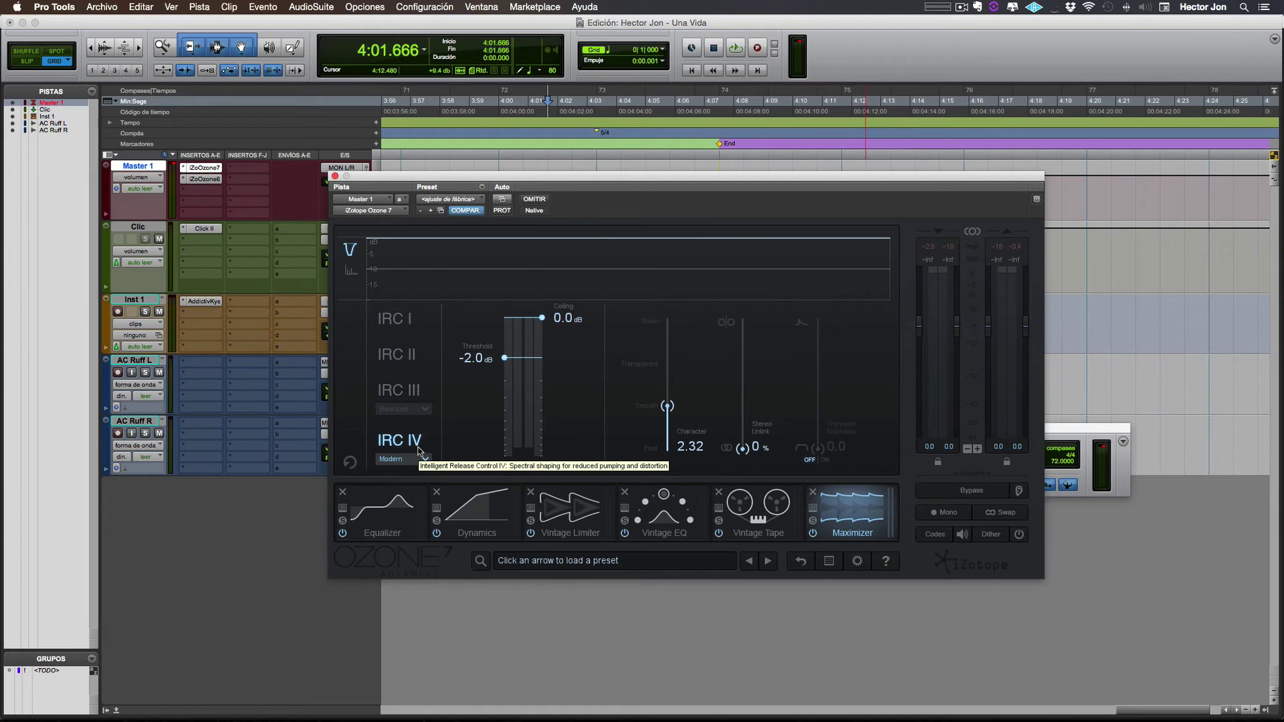
# - Open and enable the Codec Preview, and set its format to AAC
pyautogui.click(934, 535)
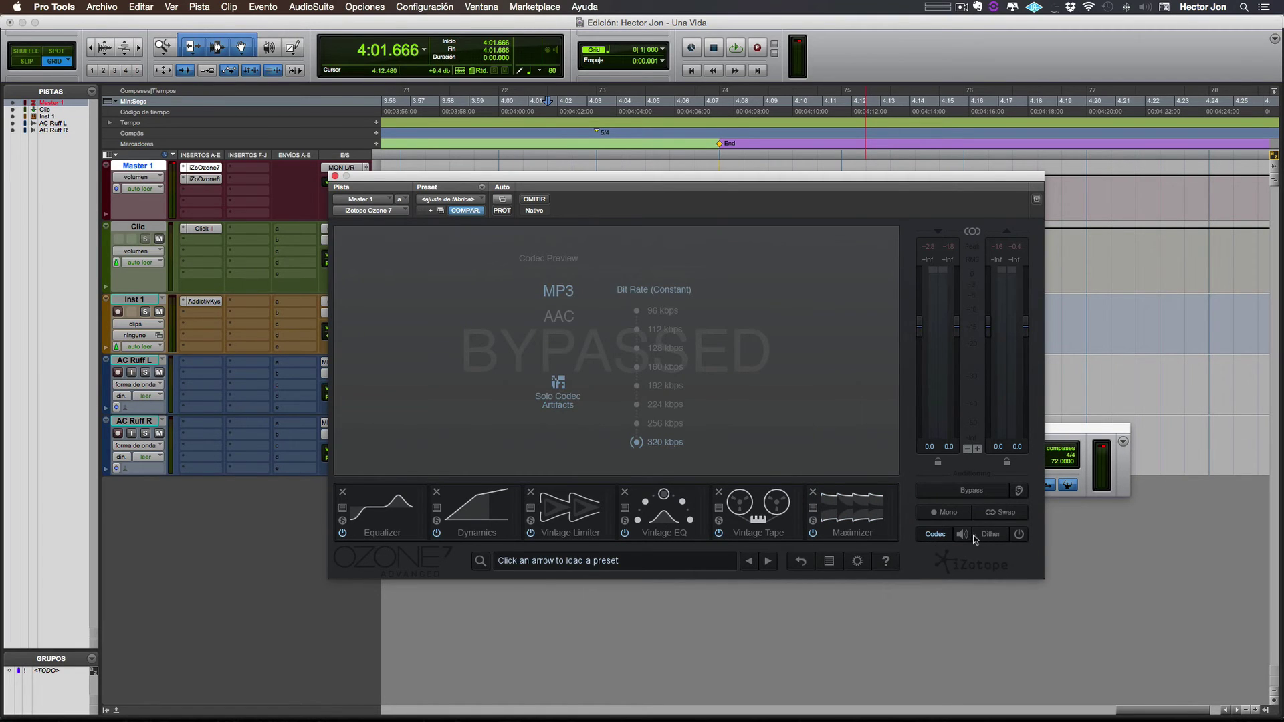
pyautogui.click(962, 535)
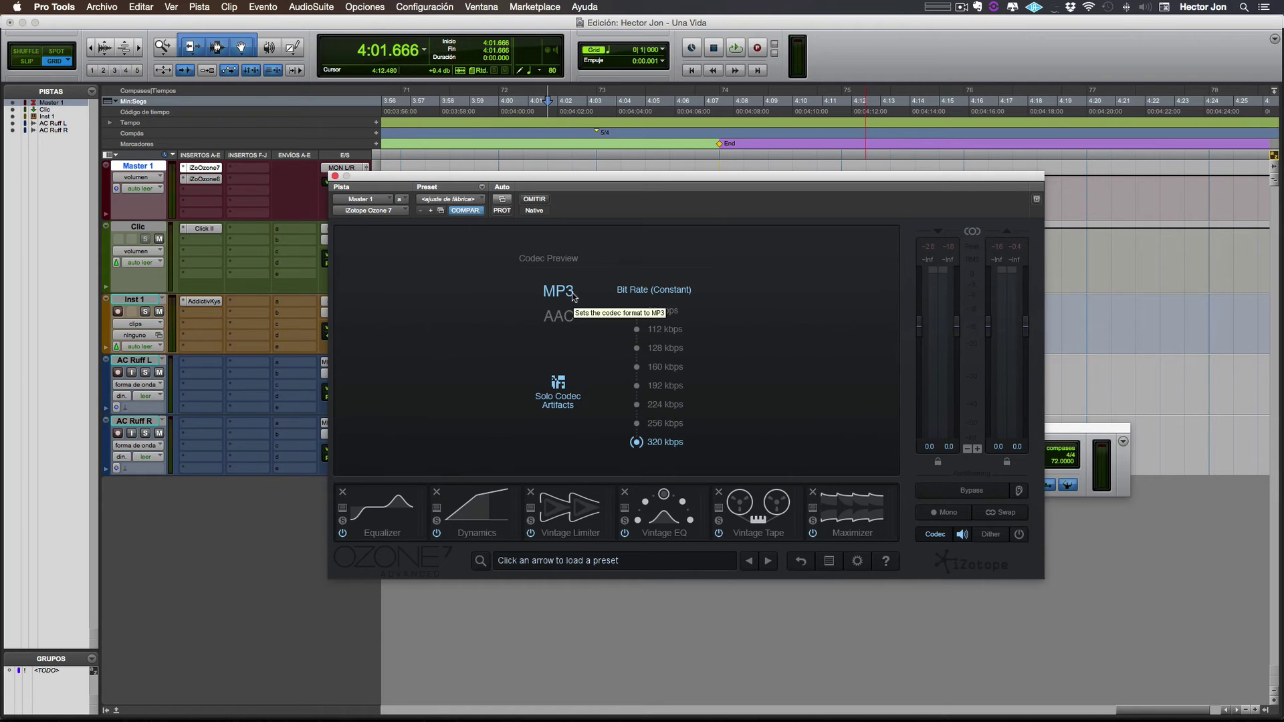
pyautogui.click(568, 320)
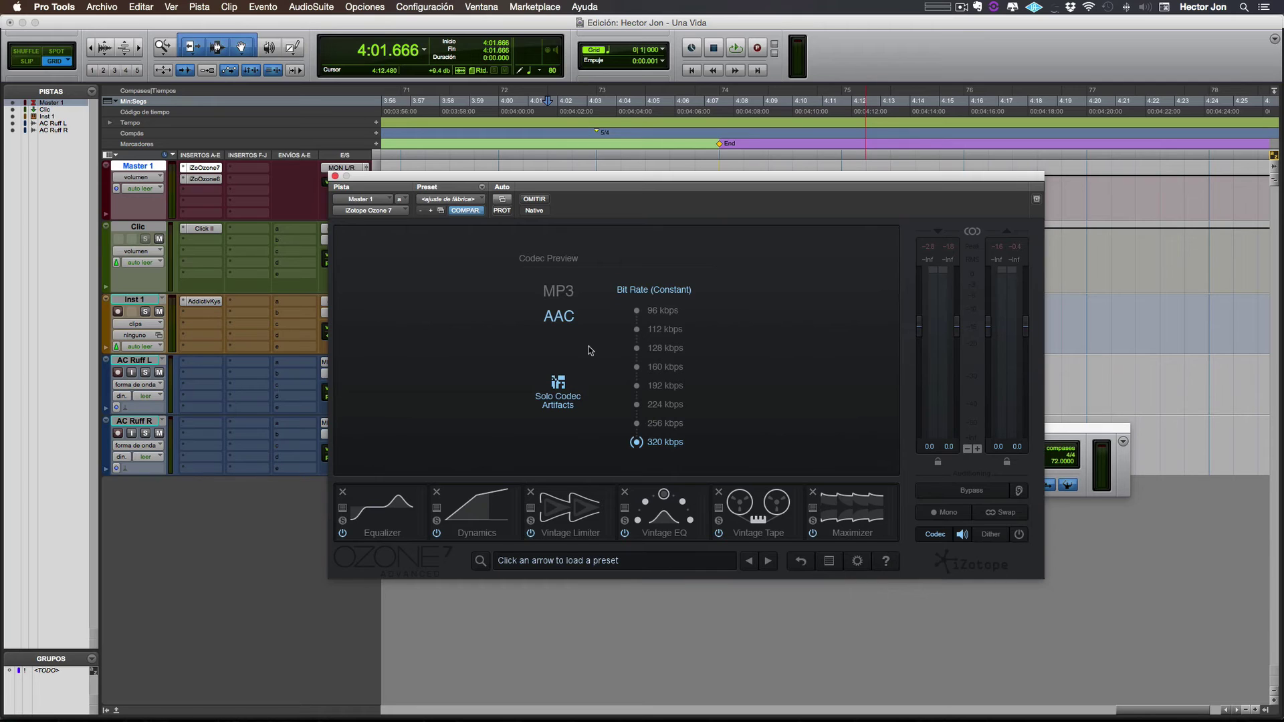
# - Turn Solo Codec Artifacts off, try the 96 kbps bit rate, and restore 320 kbps with the artifacts soloed
pyautogui.click(558, 384)
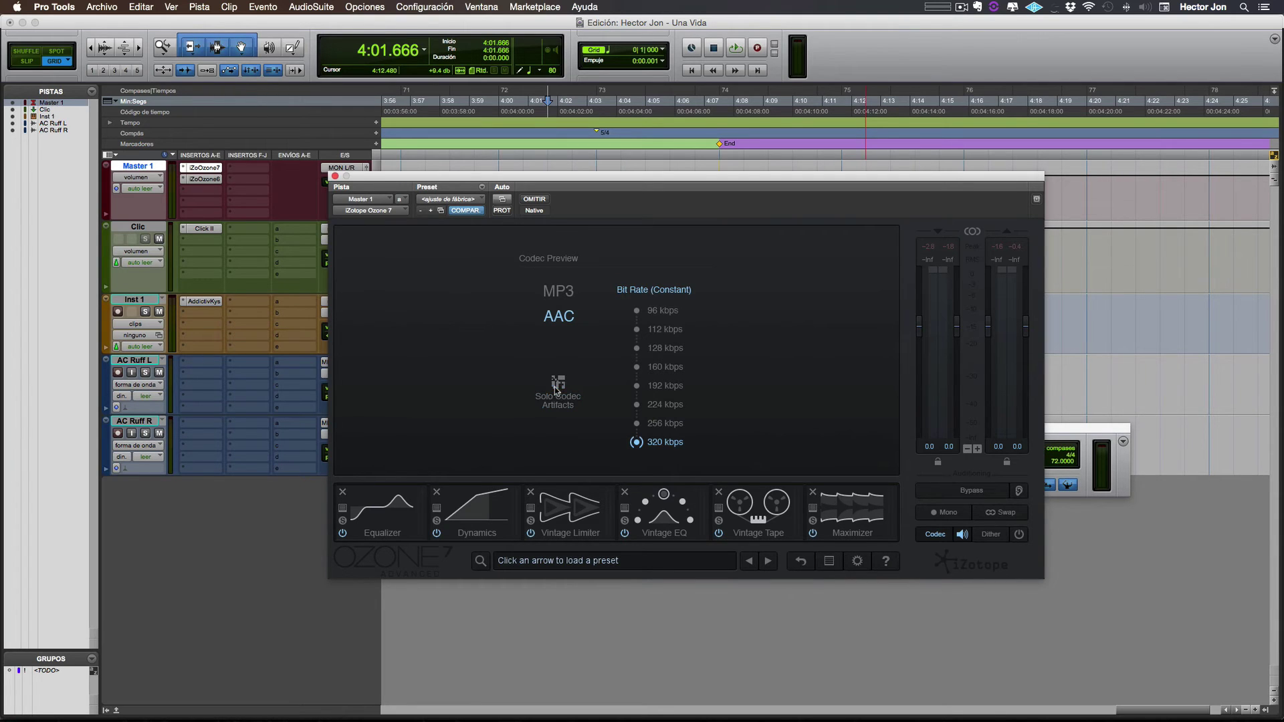
pyautogui.click(665, 317)
pyautogui.click(668, 445)
pyautogui.click(558, 386)
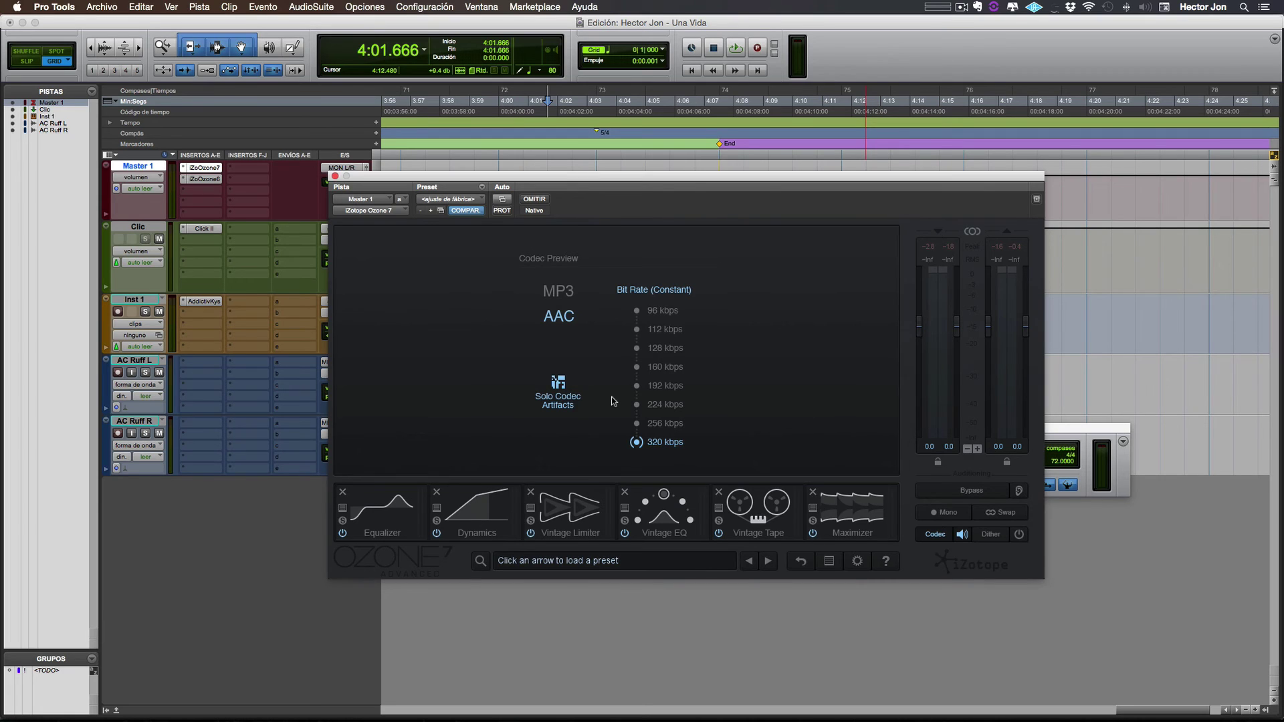
# - Audition the soloed AAC artifacts at 320 kbps, and play the song again with the bit rate set to 96 kbps
pyautogui.press('space')
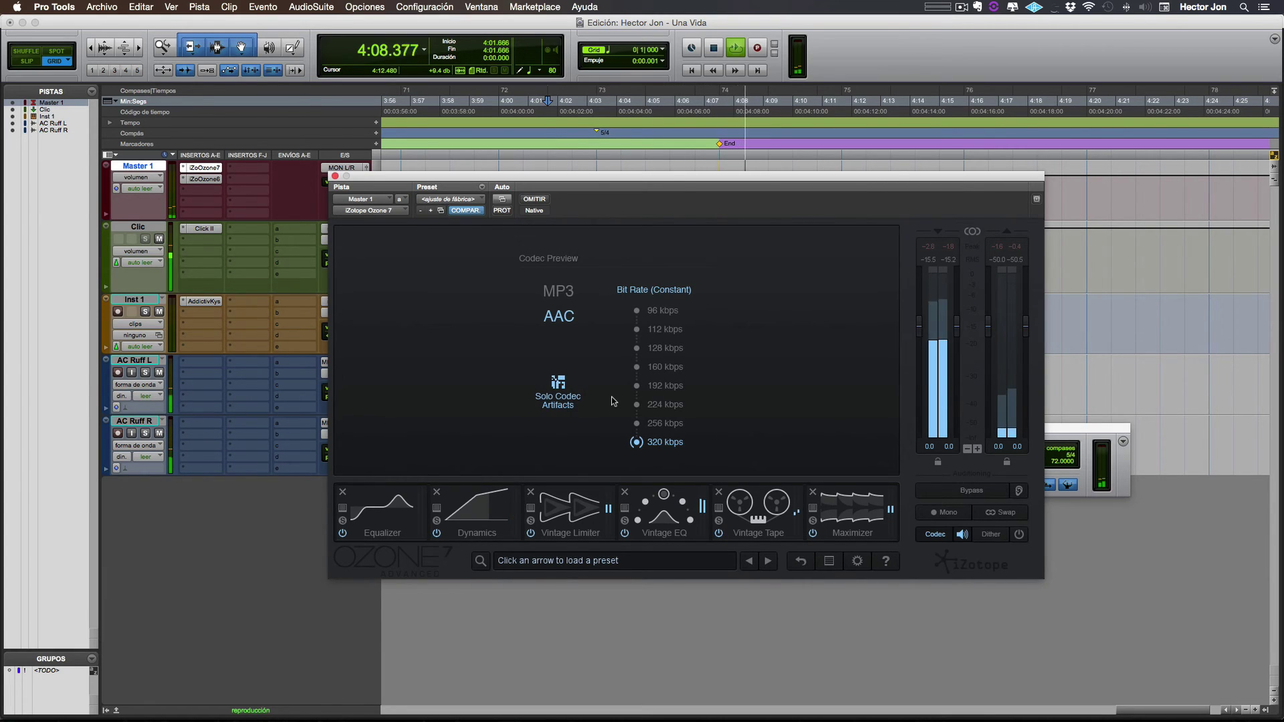
pyautogui.press('space')
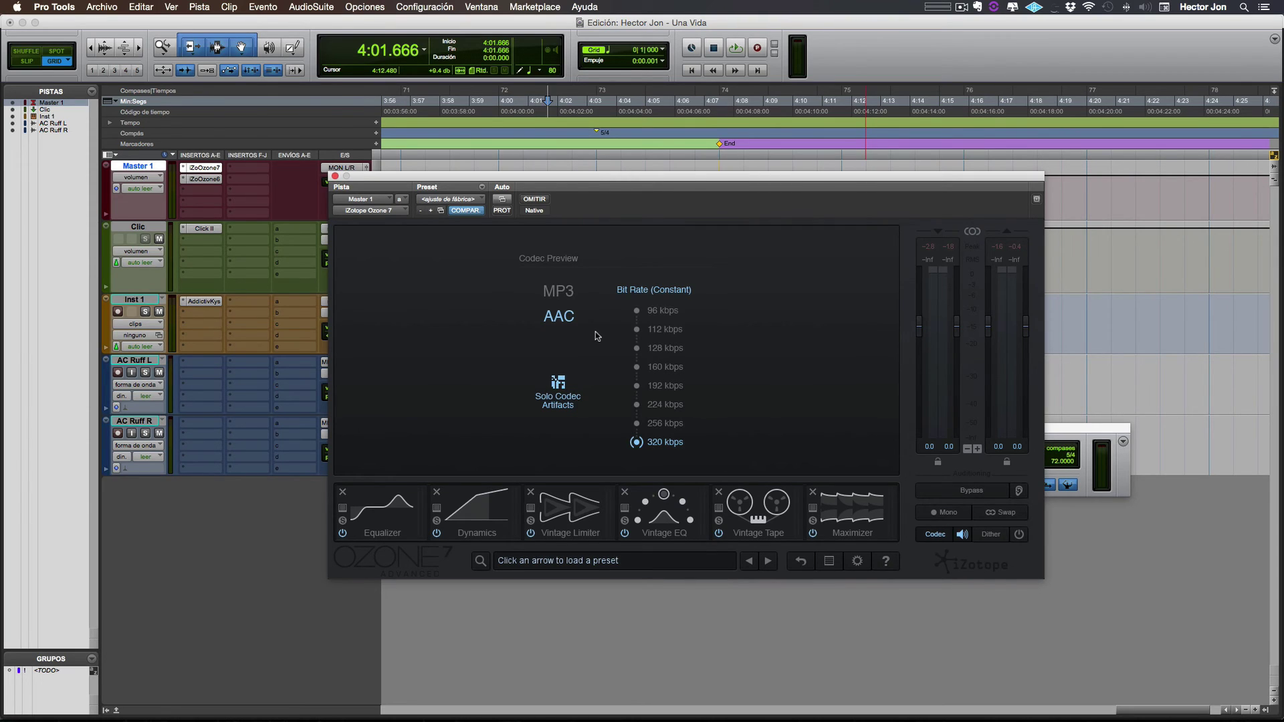
pyautogui.click(636, 311)
pyautogui.press('space')
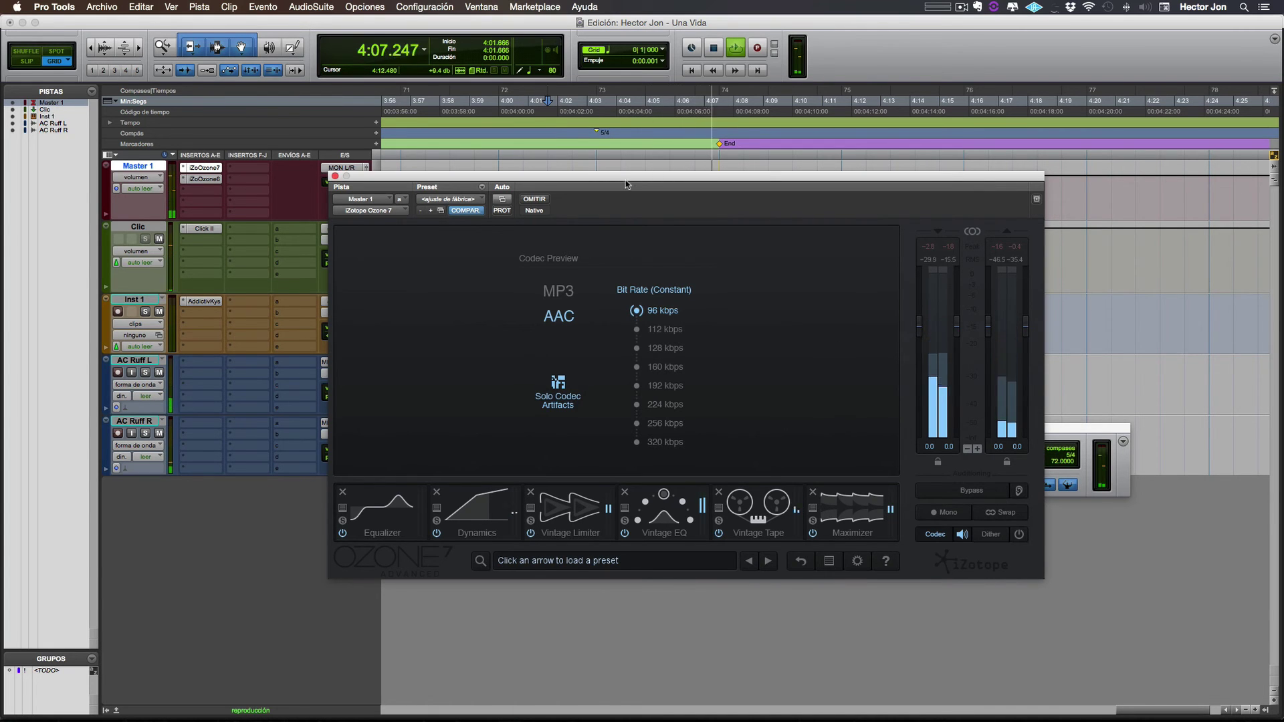
# - Play the song from 3:45 to audition the soloed AAC artifacts at 96 kbps
pyautogui.moveTo(624, 180); pyautogui.dragTo(909, 201)
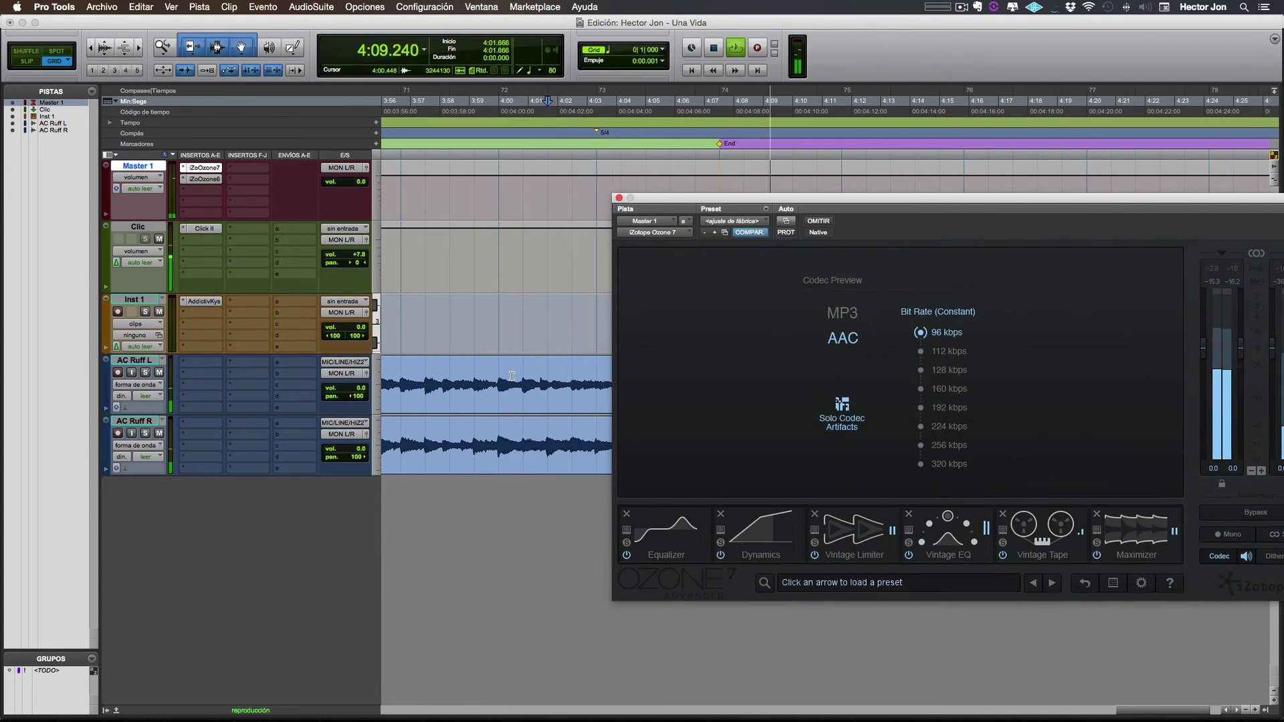
pyautogui.press('r')
pyautogui.click(441, 105)
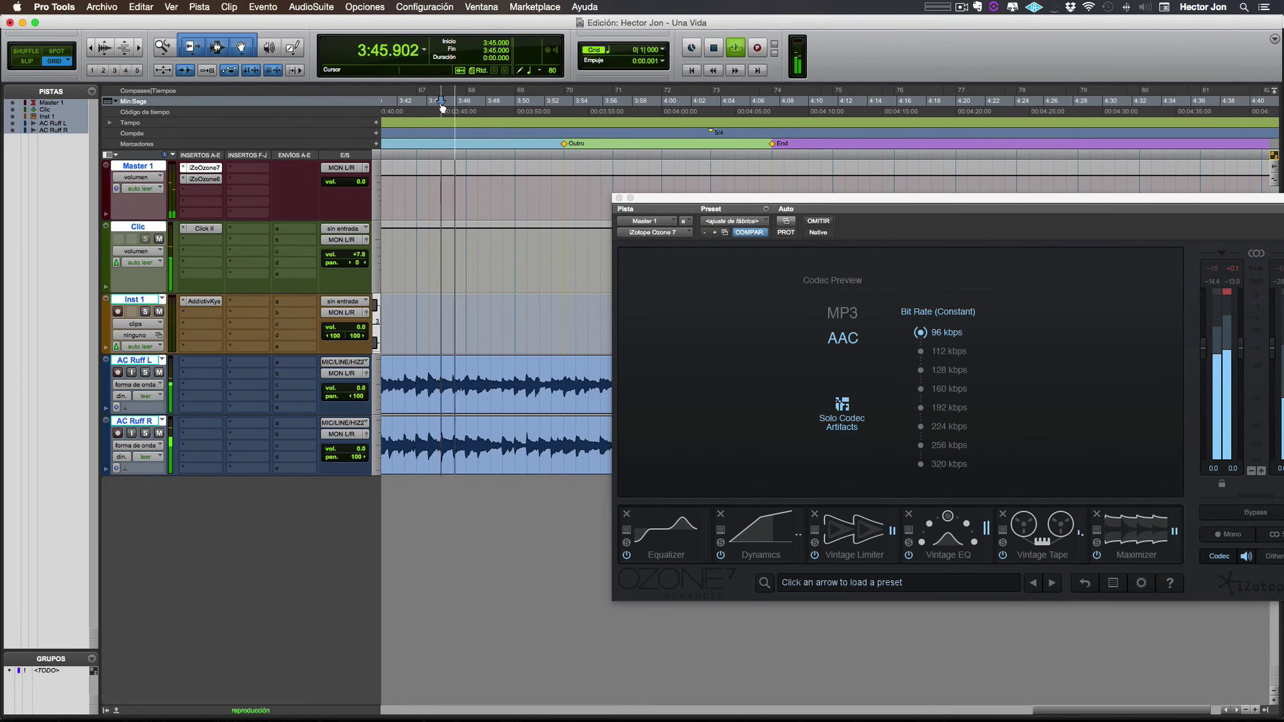
pyautogui.moveTo(708, 202); pyautogui.dragTo(568, 181)
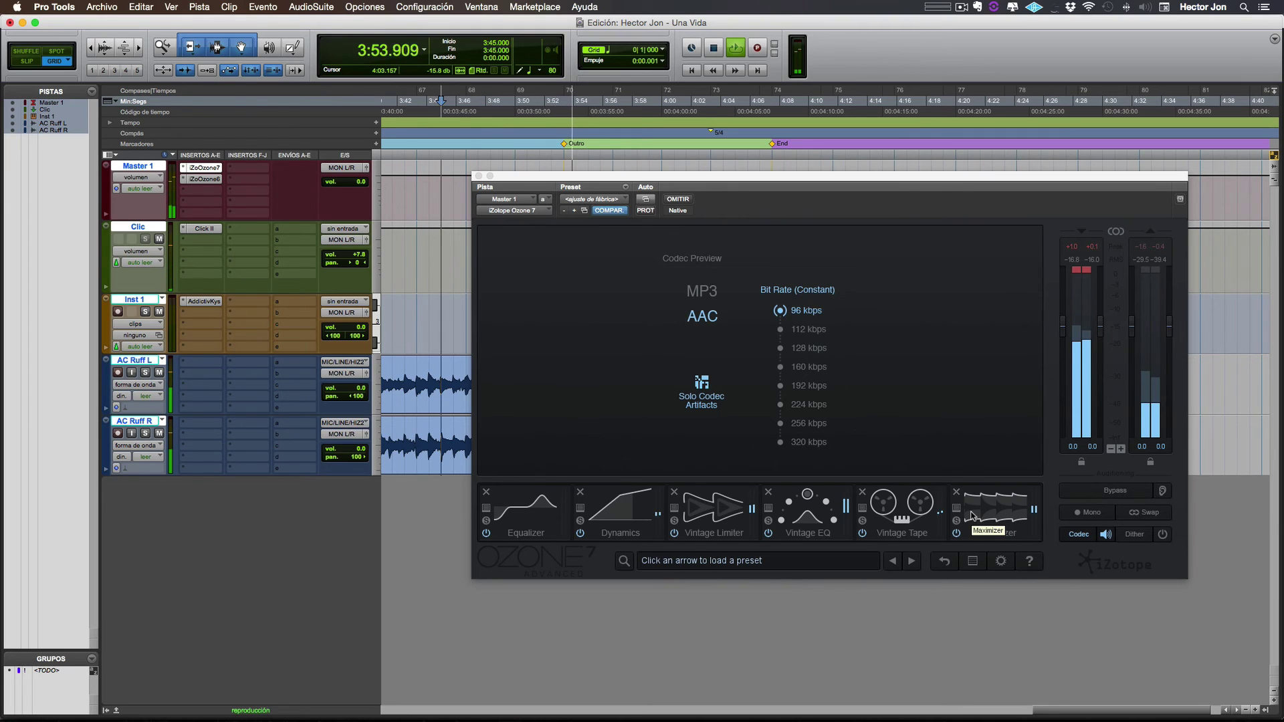
pyautogui.press('space')
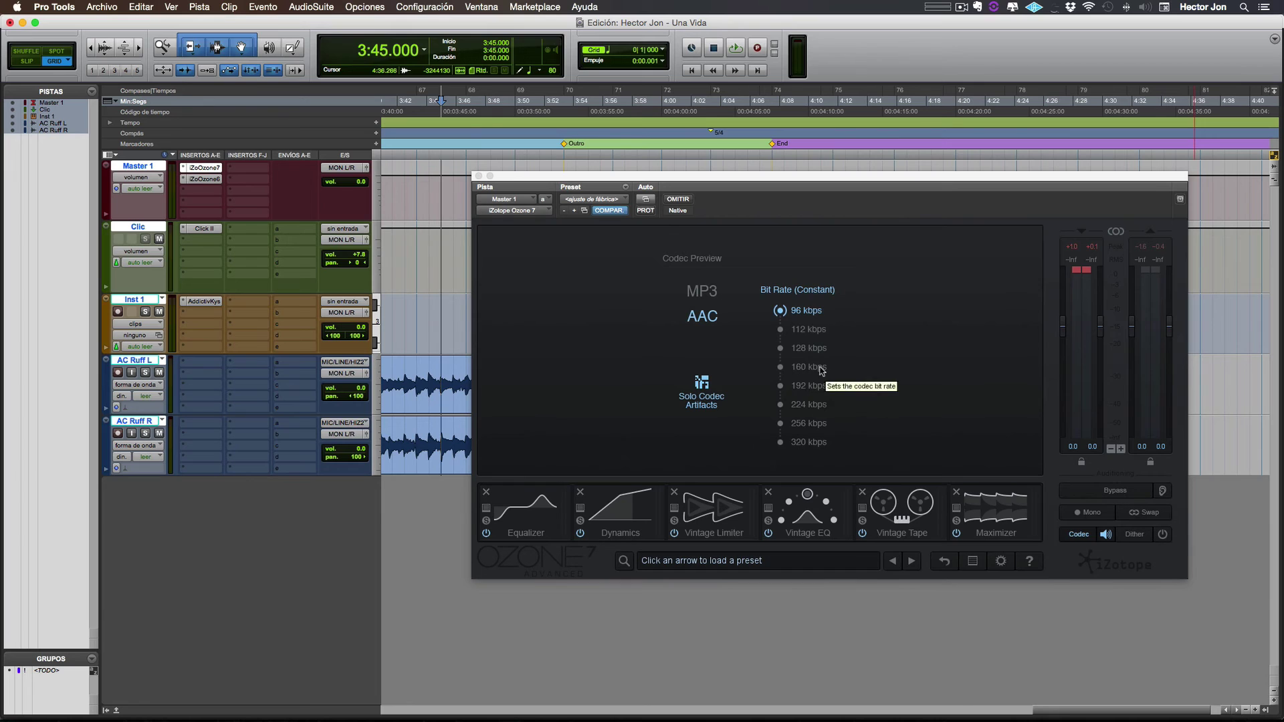
# - Set the AAC bit rate to 128 kbps and audition the soloed artifacts from 3:45
pyautogui.click(806, 349)
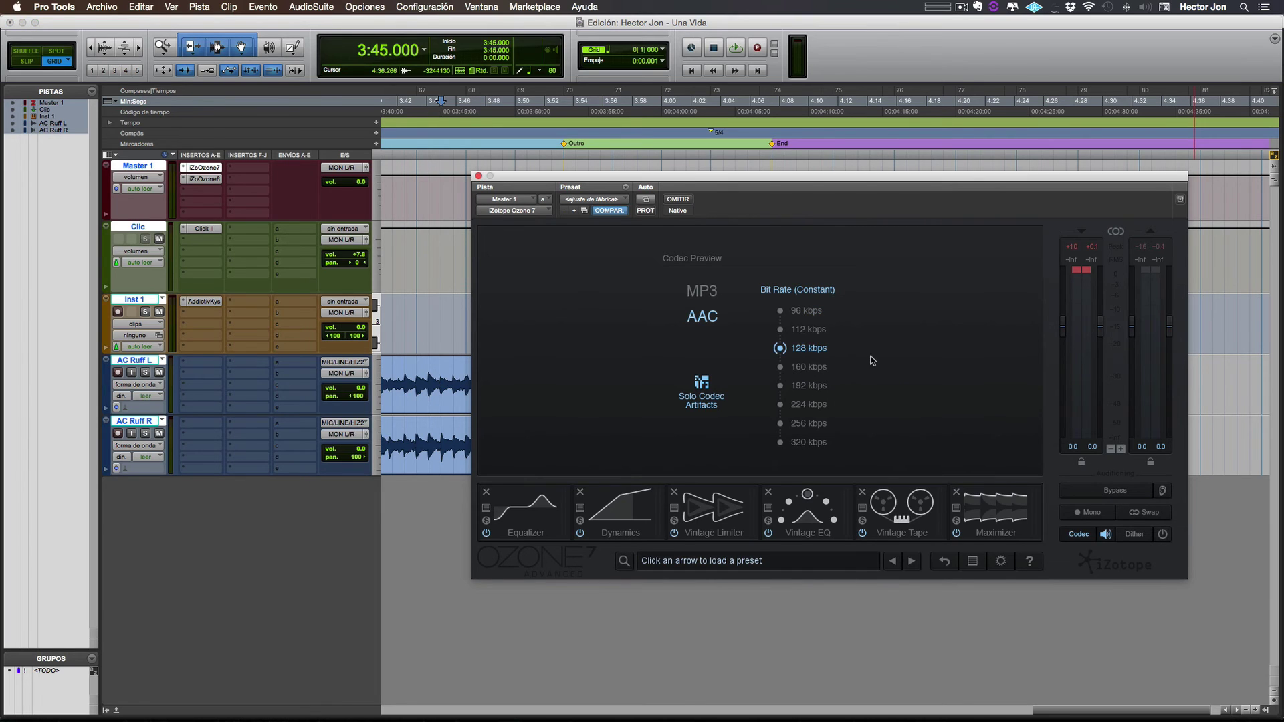
pyautogui.press('space')
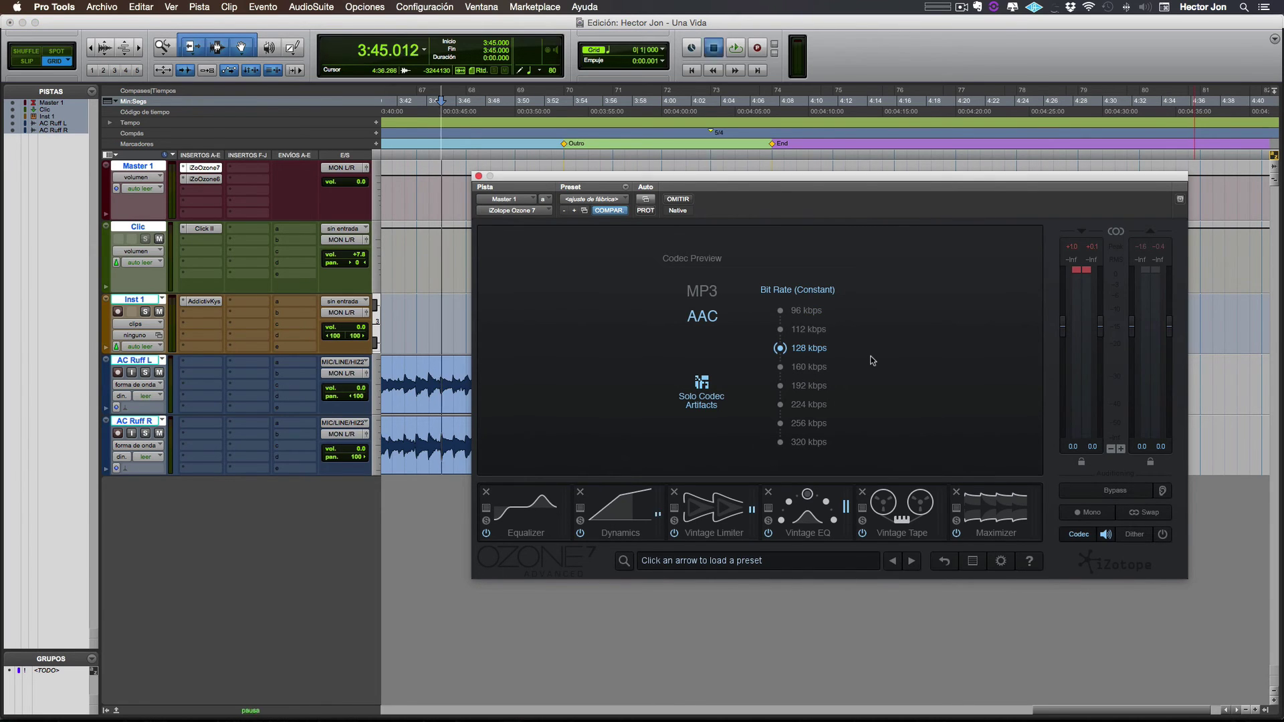
pyautogui.press('space')
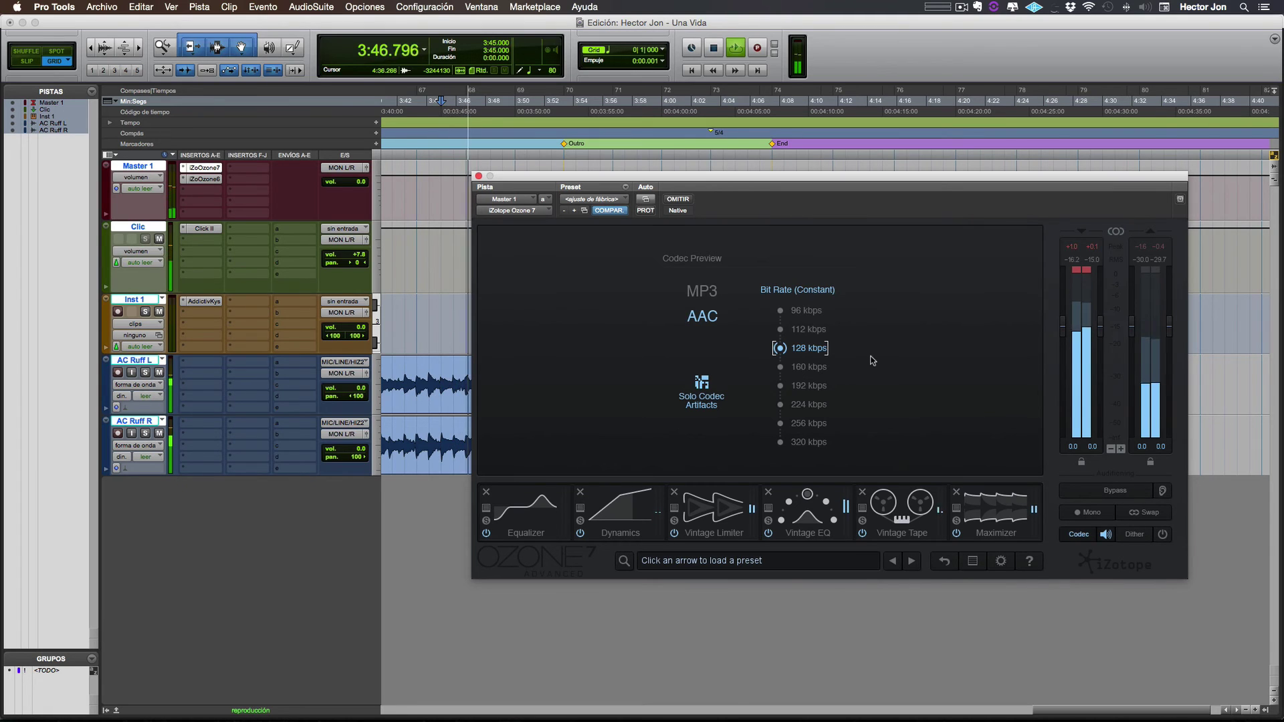
pyautogui.press('space')
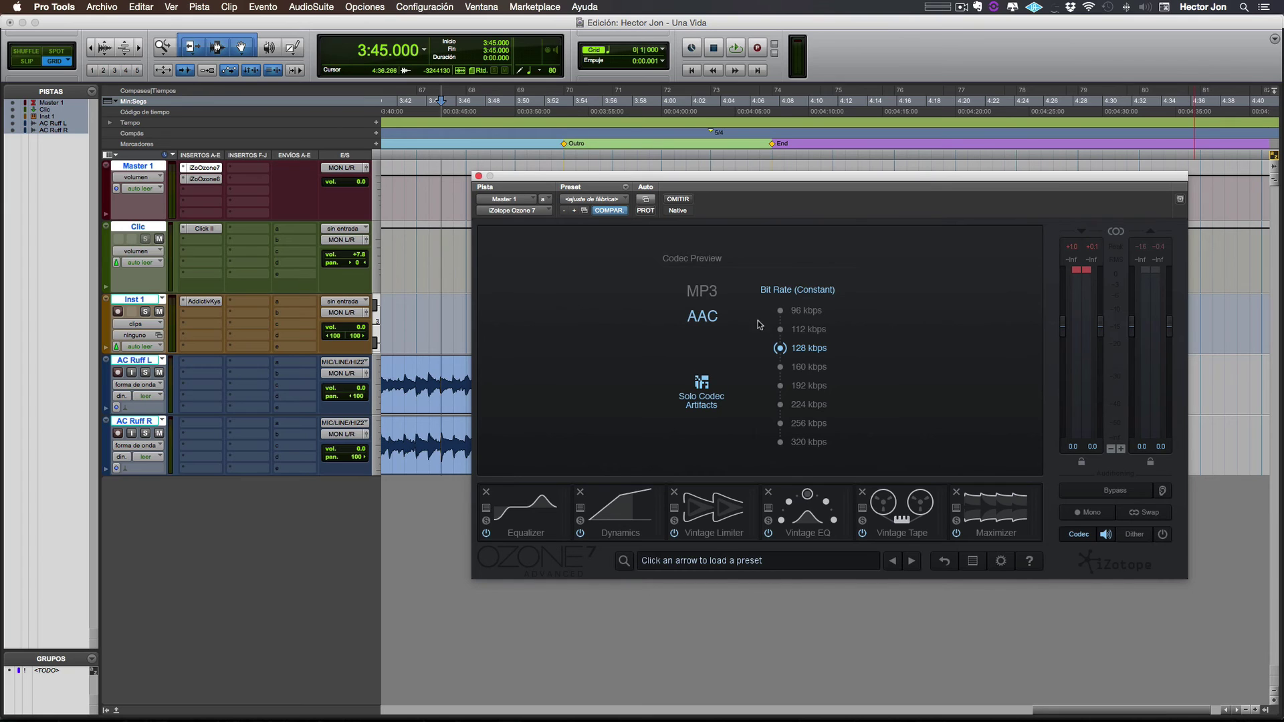
# - Set the codec format to MP3 at 320 kbps and play the song with the artifacts soloed
pyautogui.click(707, 295)
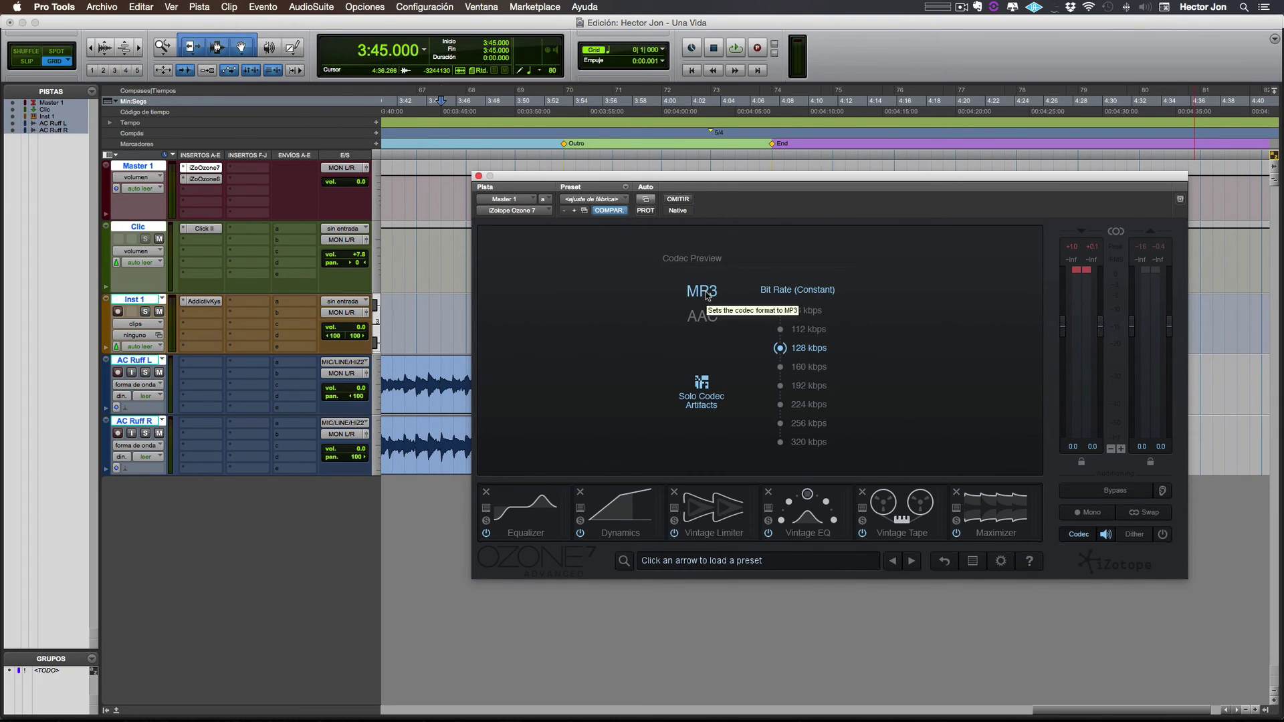
pyautogui.click(782, 442)
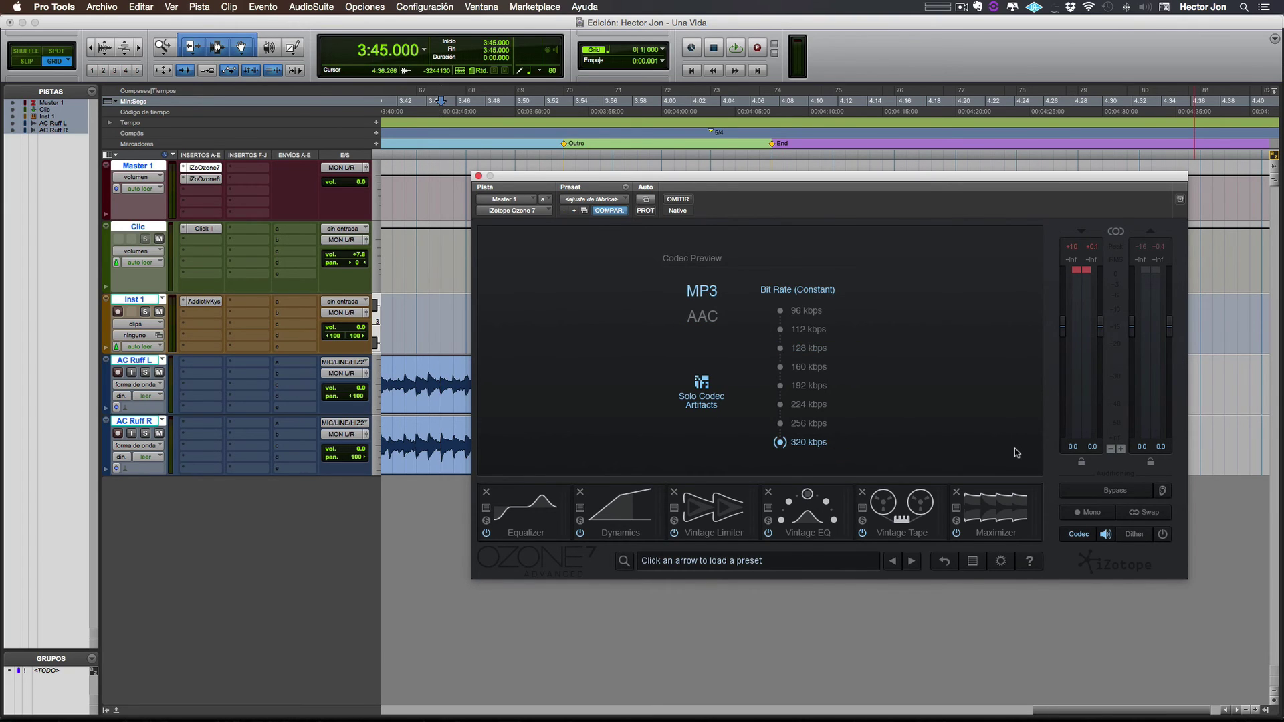
pyautogui.press('space')
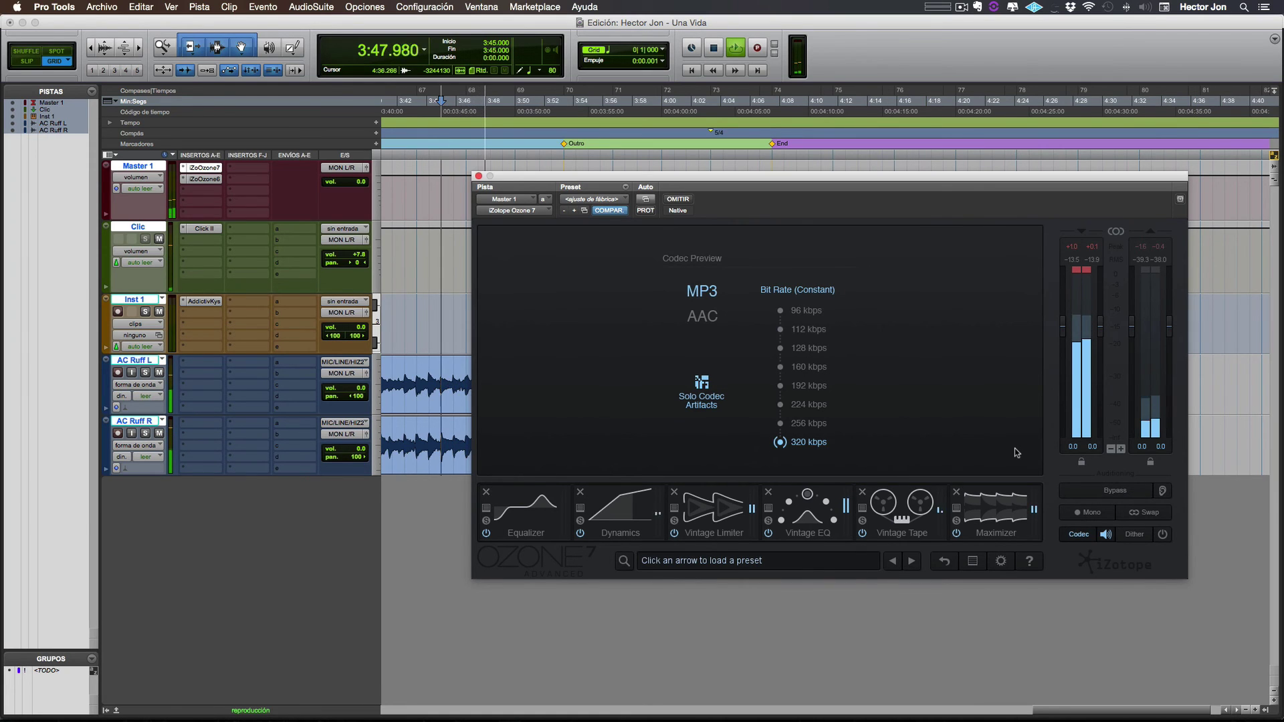
# - Compare AAC with MP3 during playback, and audition the MP3 artifacts with the bit rate set to 96 kbps
pyautogui.click(699, 318)
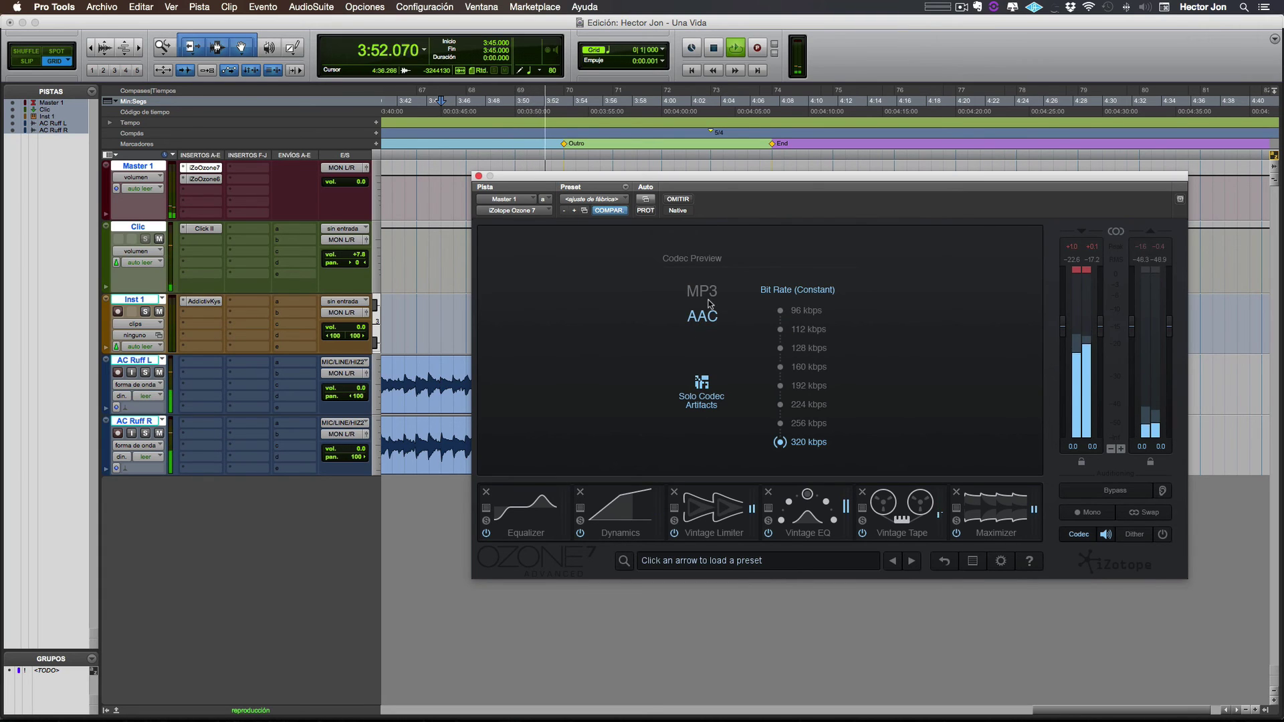
pyautogui.click(708, 294)
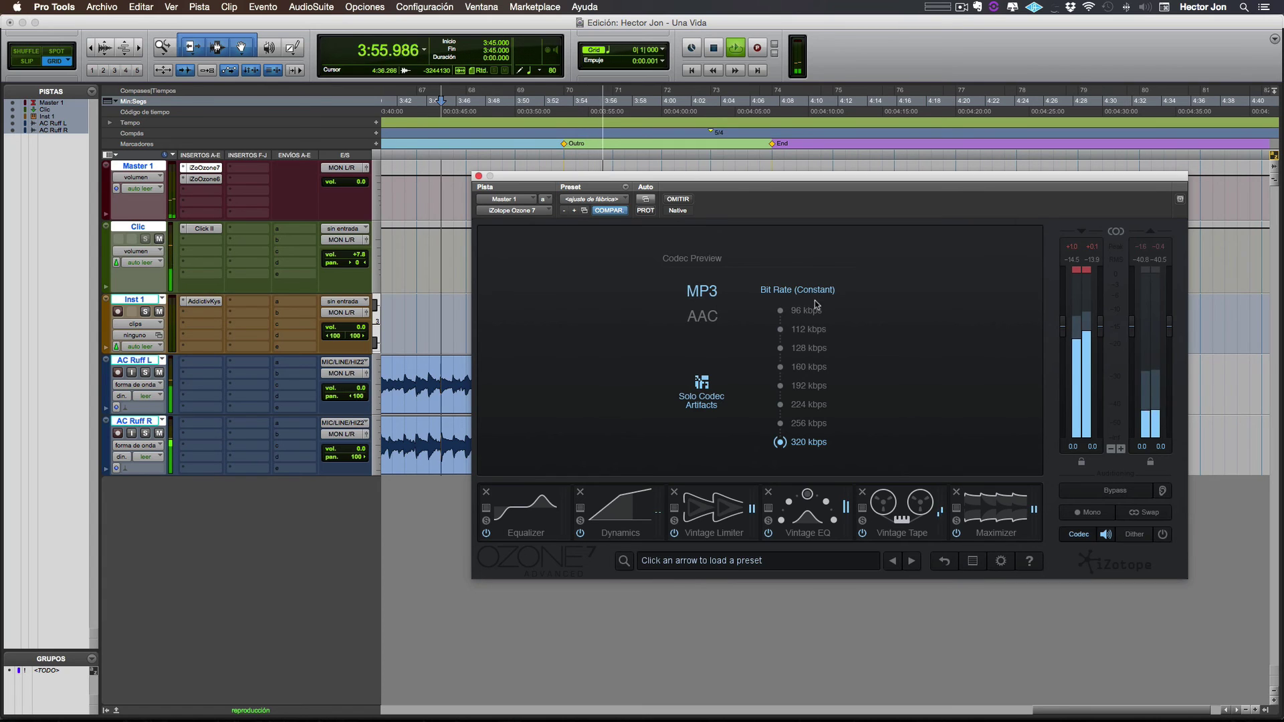
pyautogui.click(781, 311)
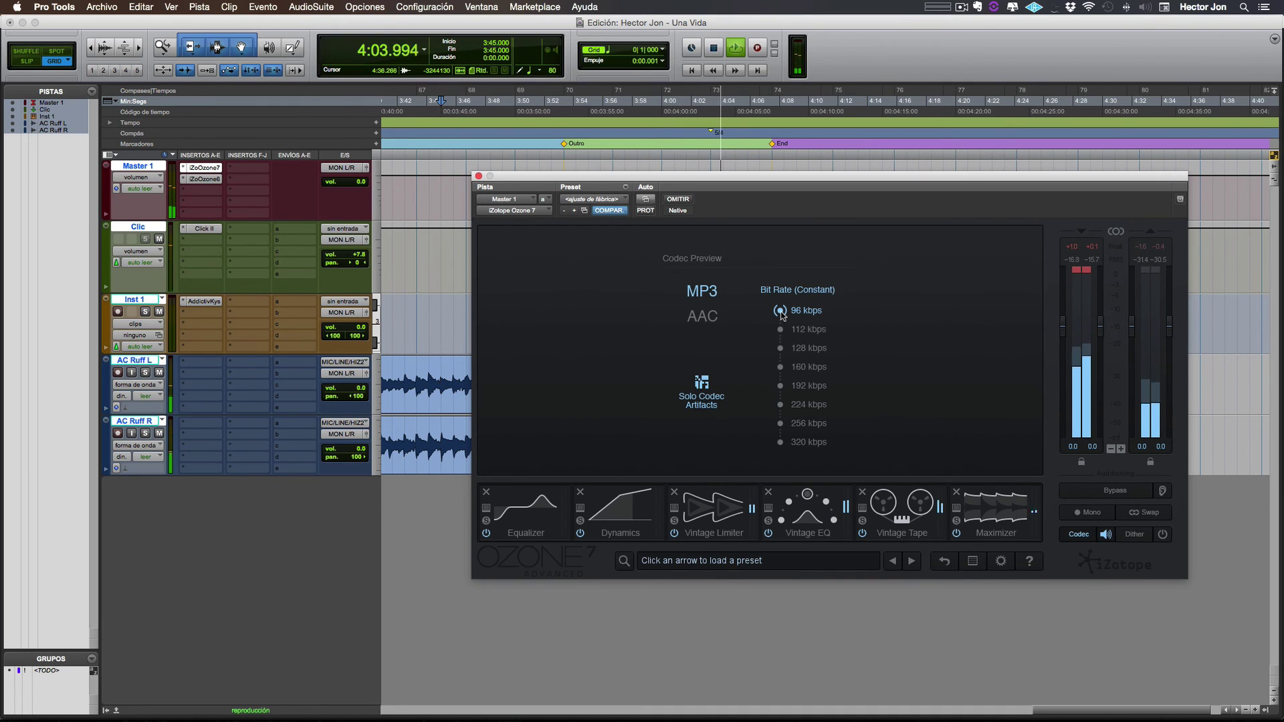
pyautogui.press('space')
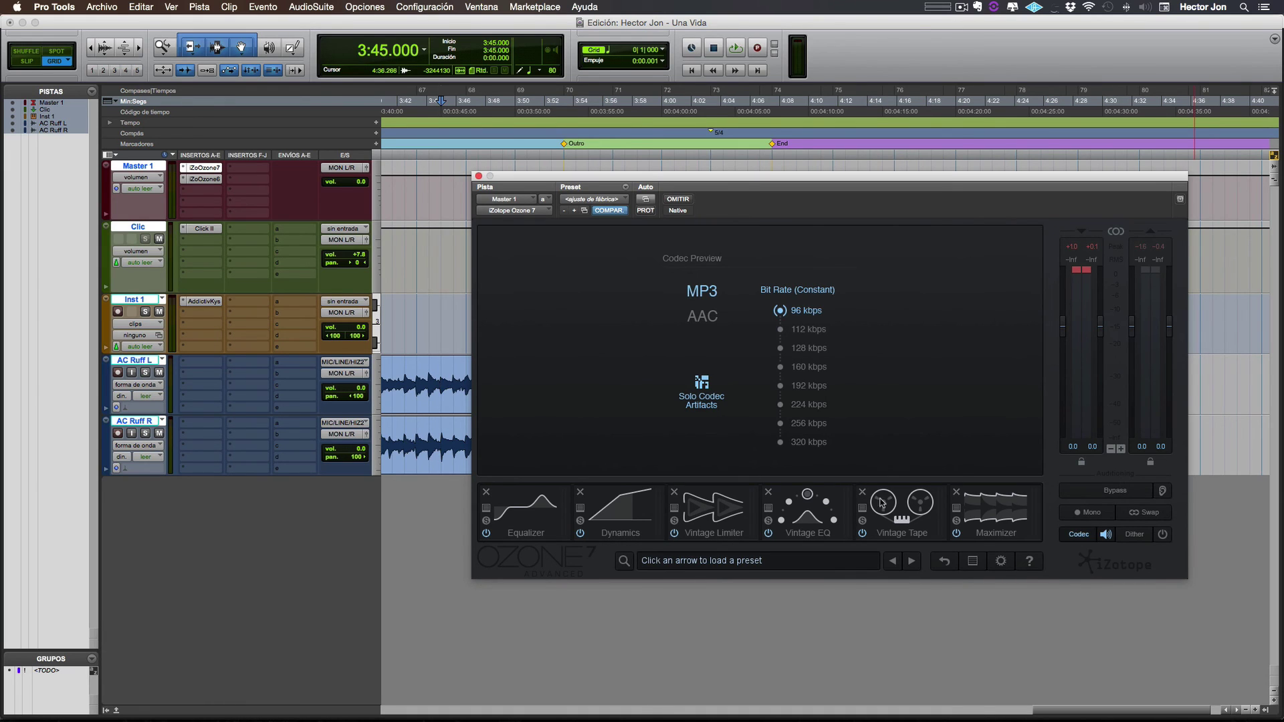
# - Replace the Maximizer at the end of the signal chain with a Dynamic EQ module
pyautogui.click(956, 493)
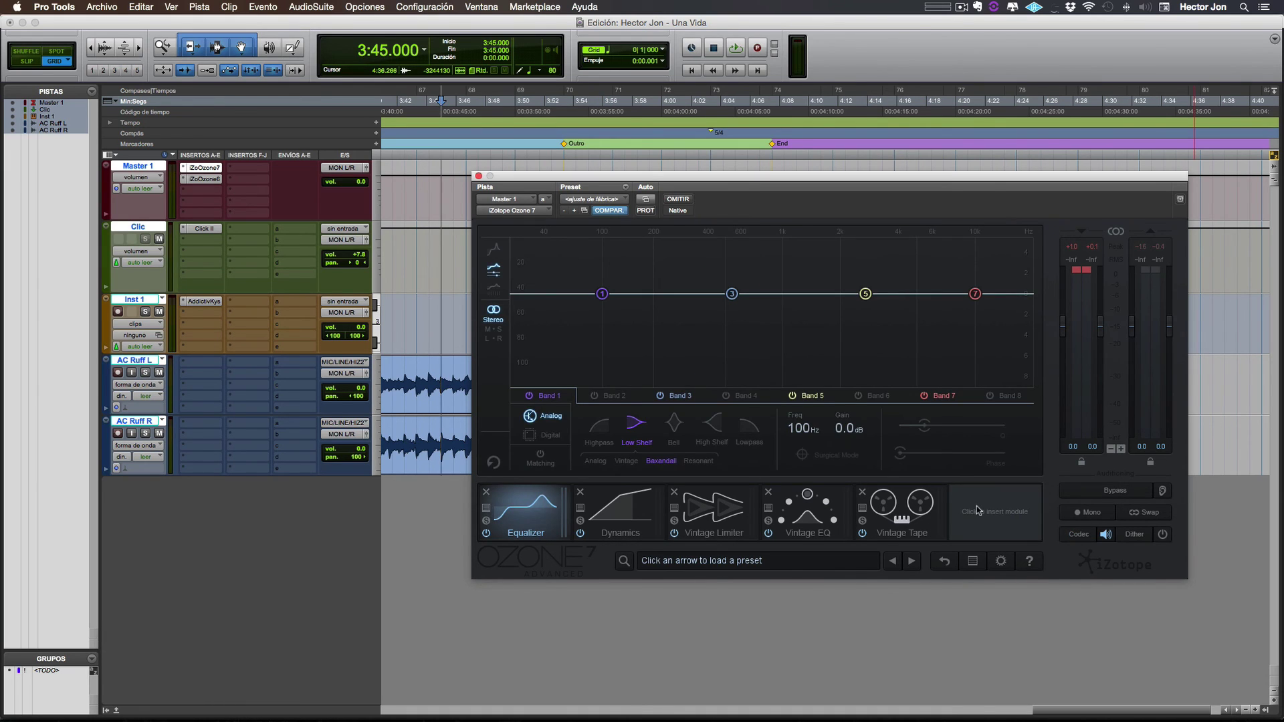
pyautogui.click(977, 511)
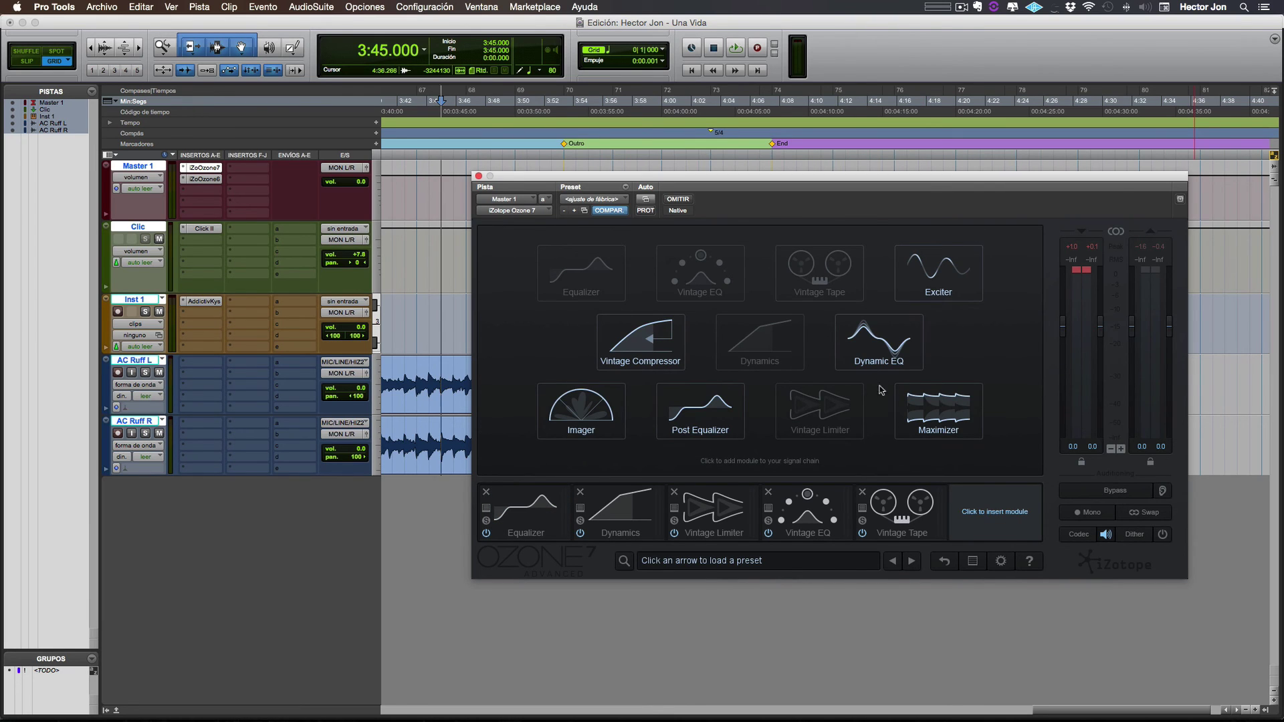
pyautogui.click(867, 343)
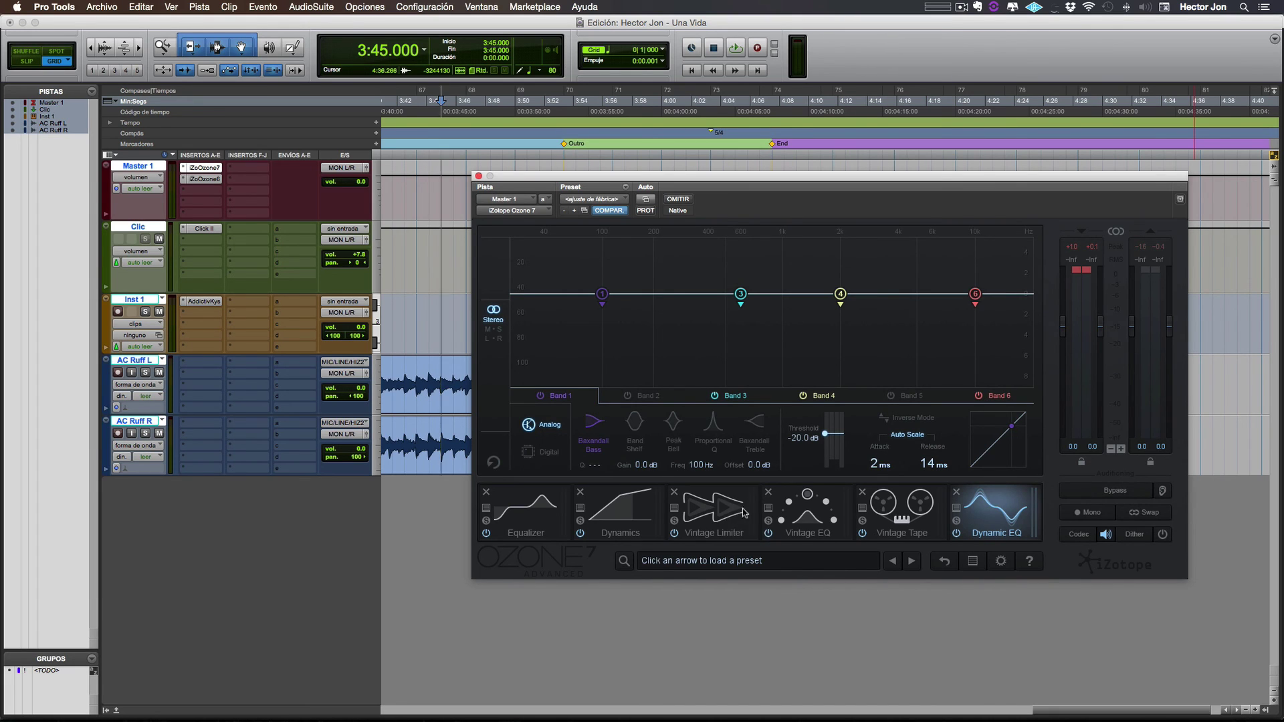
# - Close the Ozone 7 window and browse the multichannel iZotope plug-ins available for an empty insert on Master 1
pyautogui.click(472, 179)
pyautogui.click(475, 174)
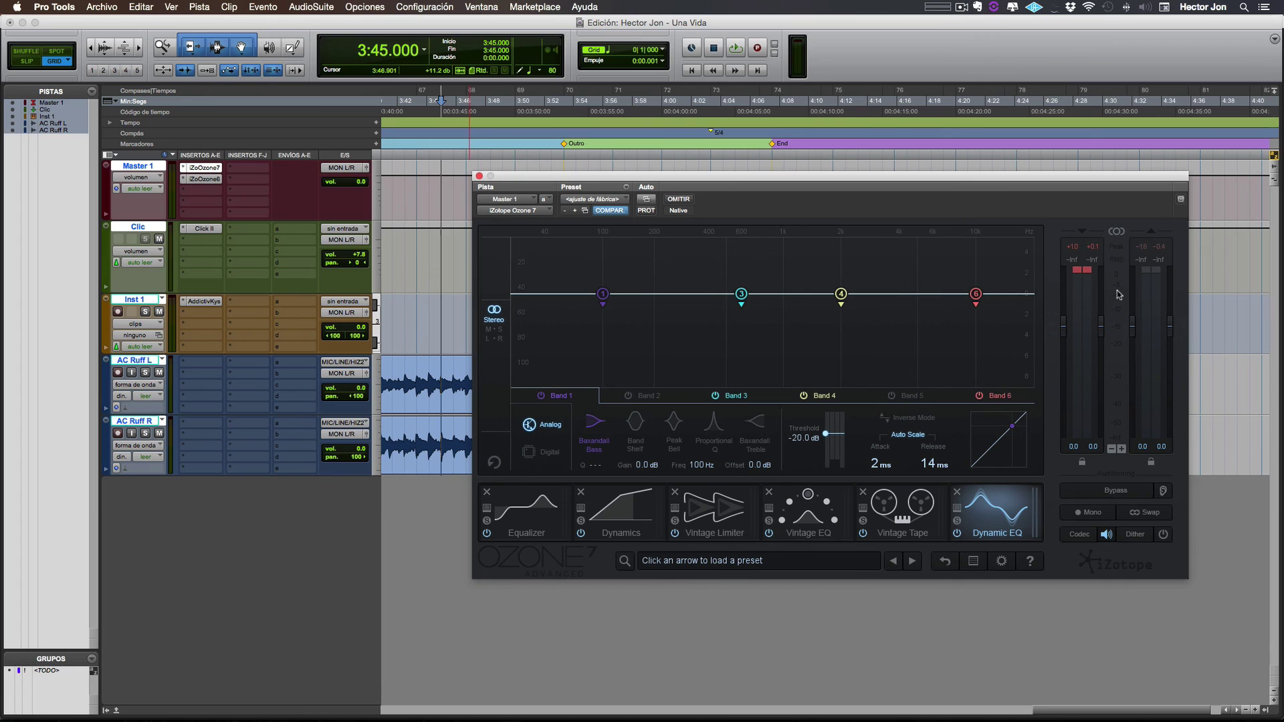
pyautogui.click(479, 176)
pyautogui.click(203, 191)
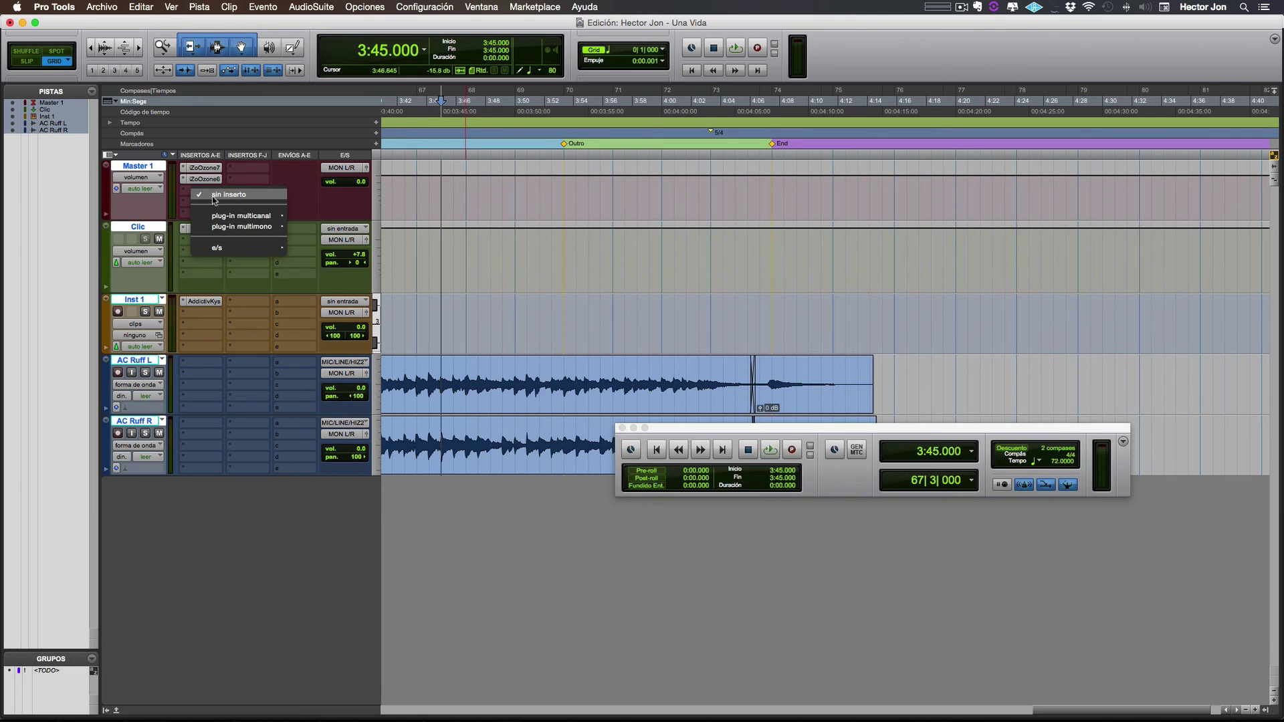
pyautogui.moveTo(241, 215)
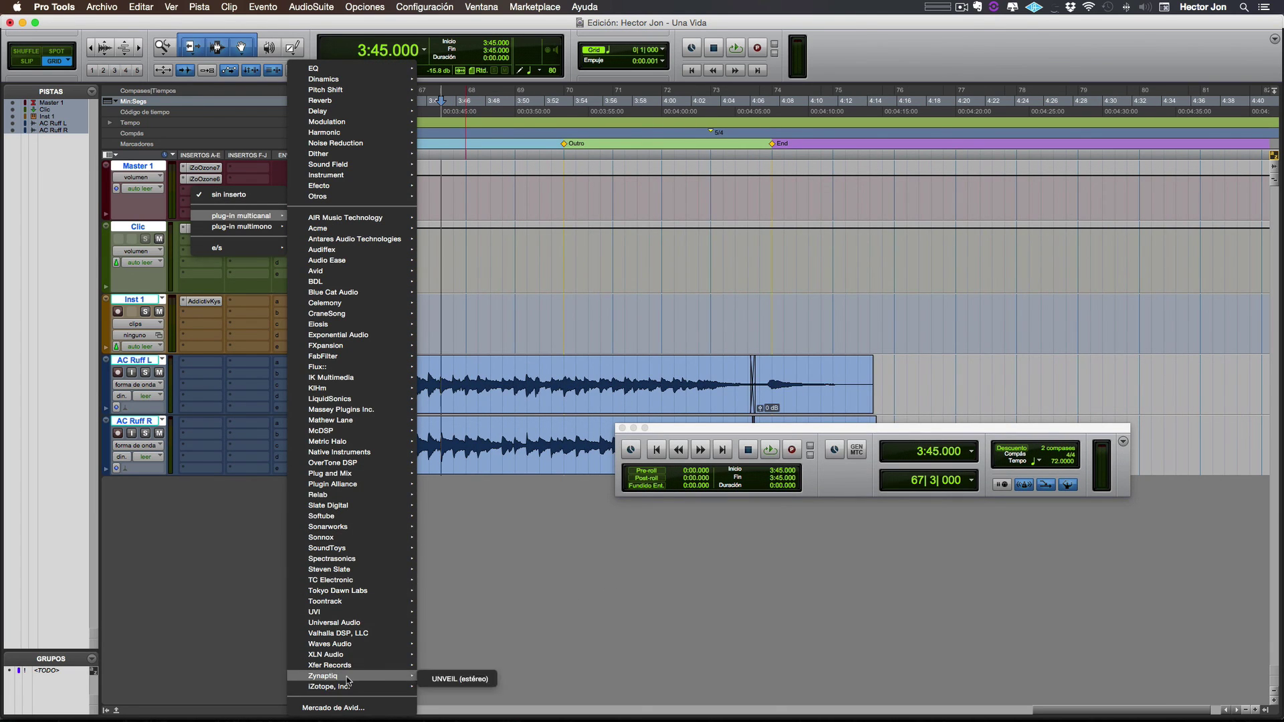
pyautogui.moveTo(348, 686)
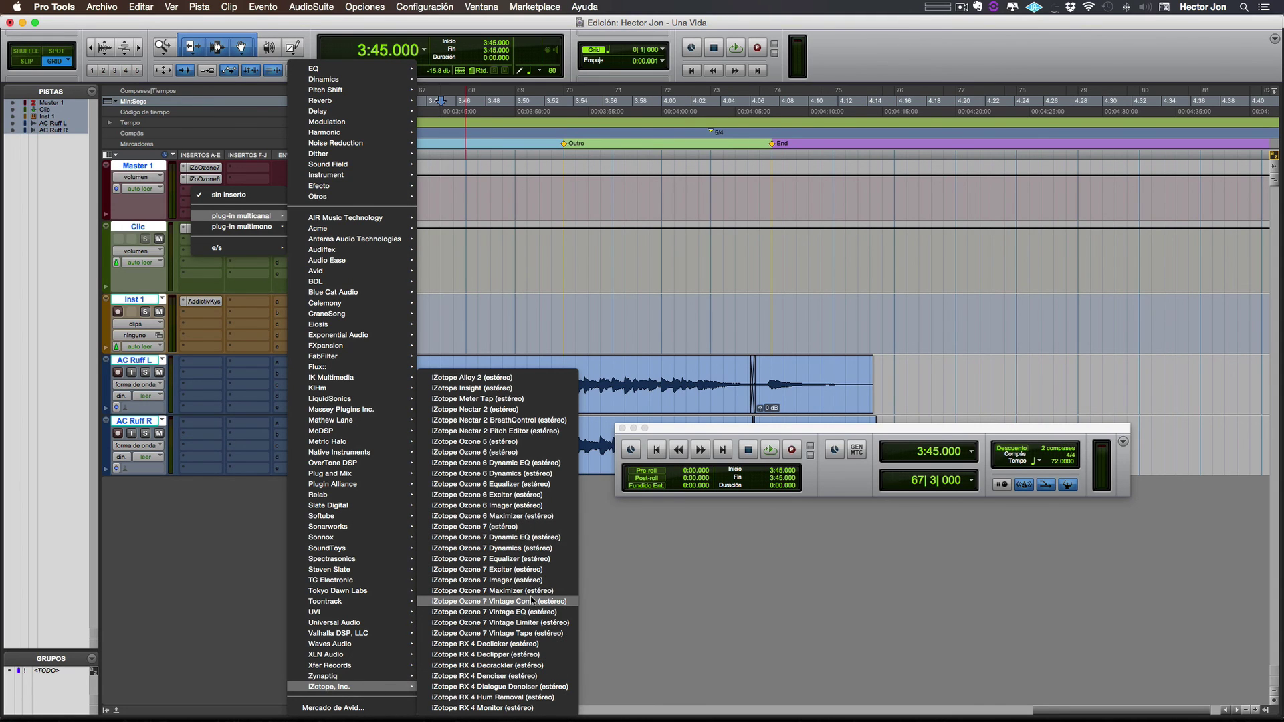
pyautogui.click(798, 574)
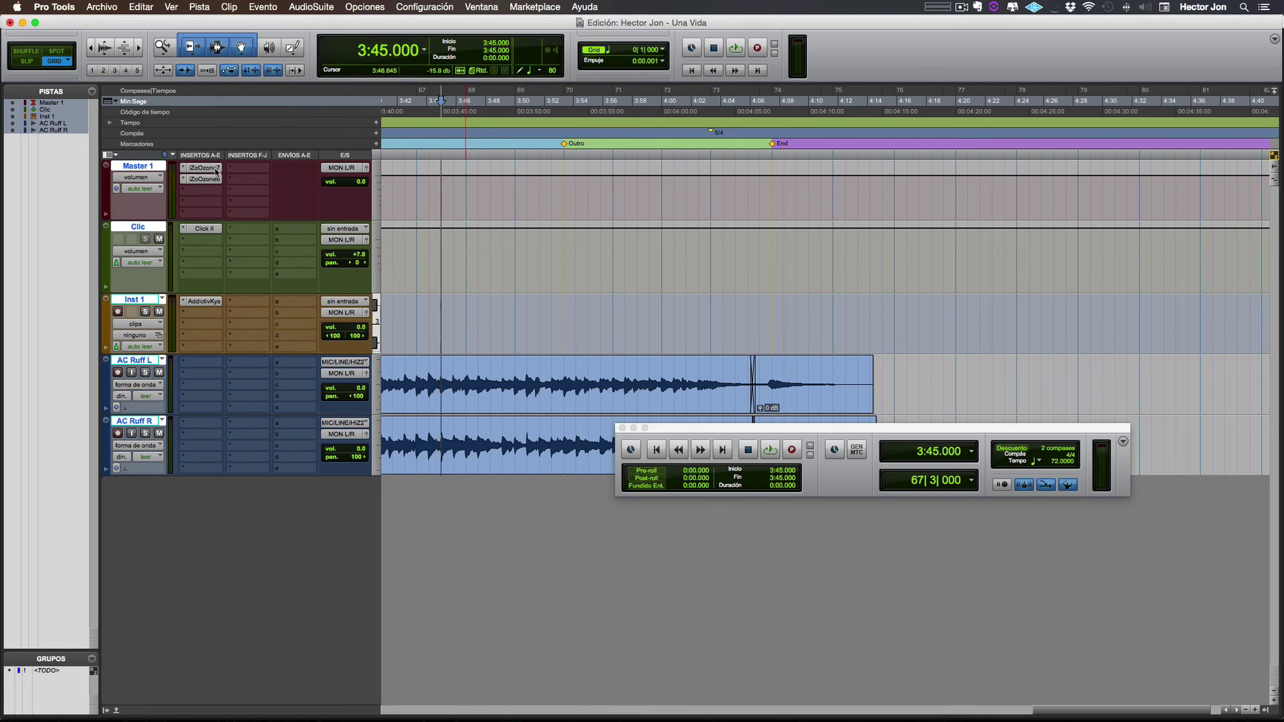
# - Reopen Ozone 7 on the Master 1 track, dismiss its Preset Manager, and move the plug-in window clear of the track inserts
pyautogui.click(215, 169)
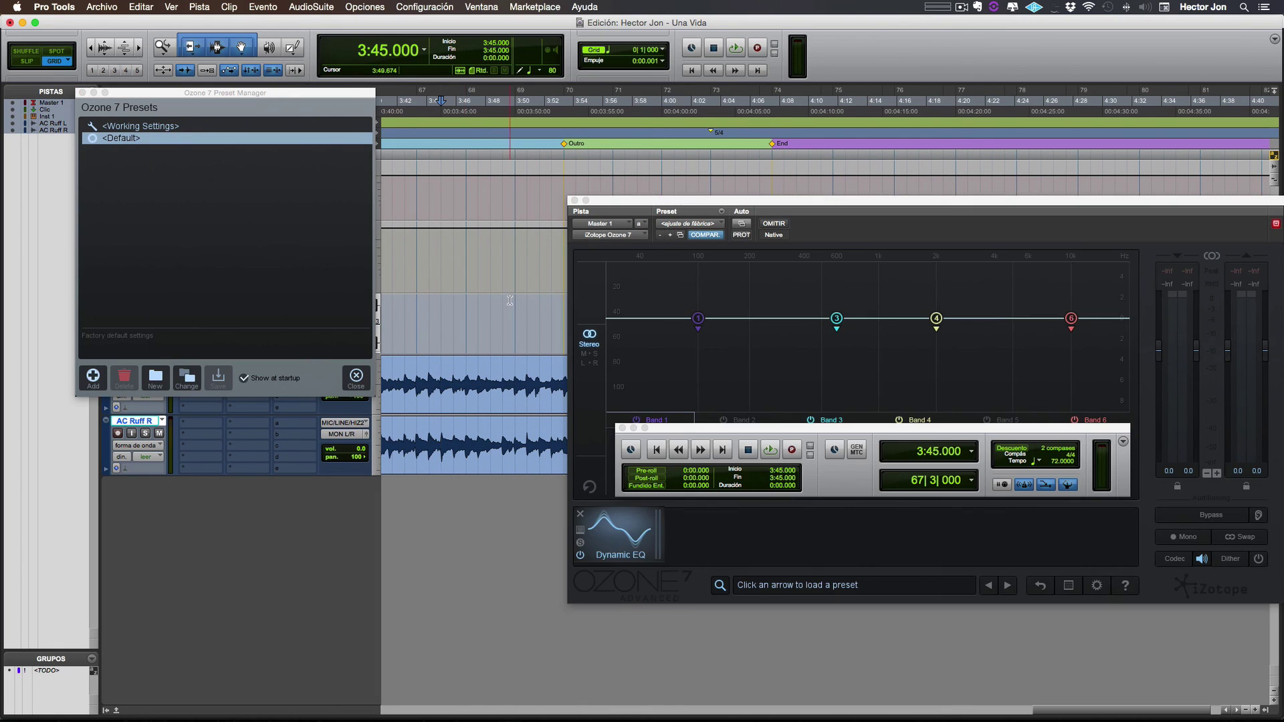
pyautogui.click(355, 377)
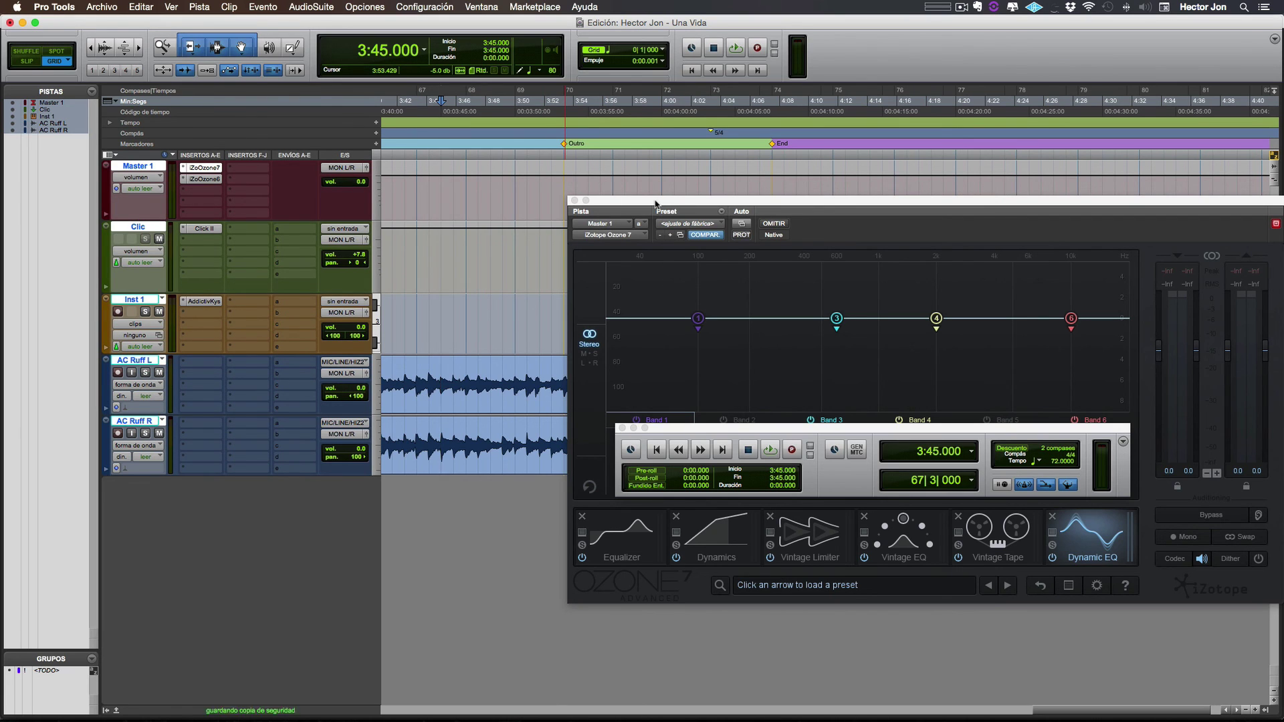
pyautogui.moveTo(656, 203); pyautogui.dragTo(487, 196)
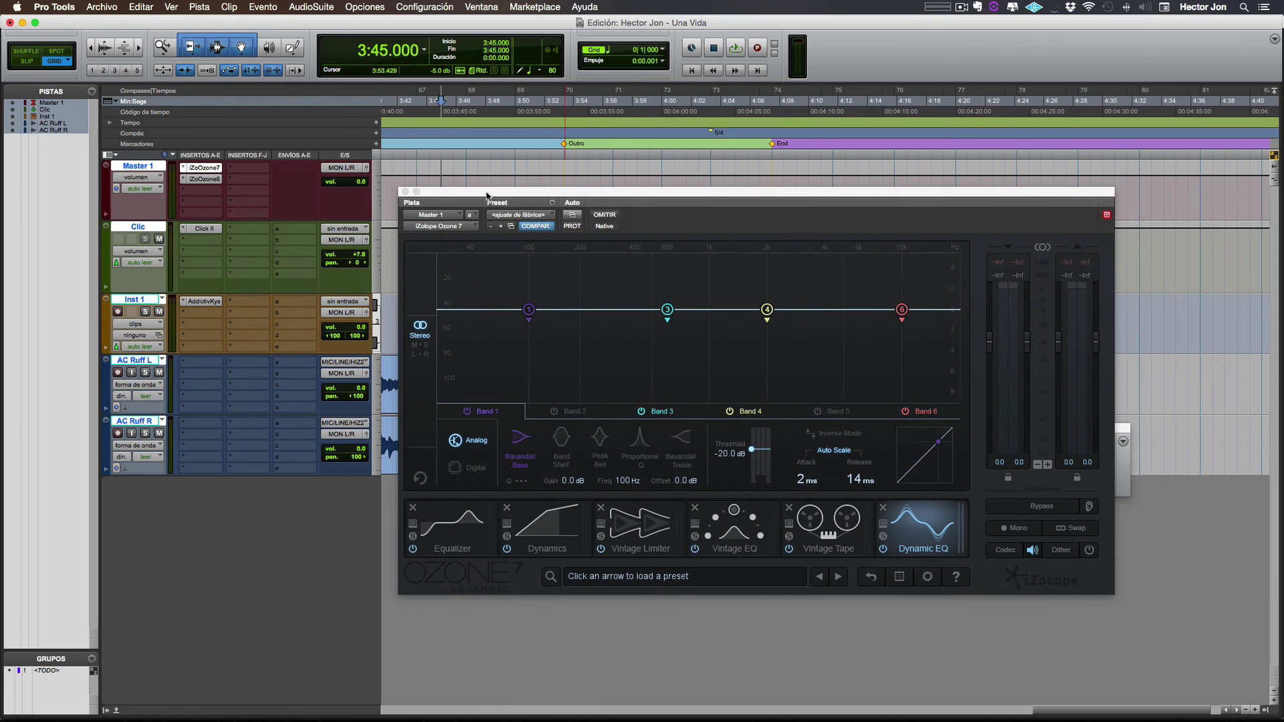